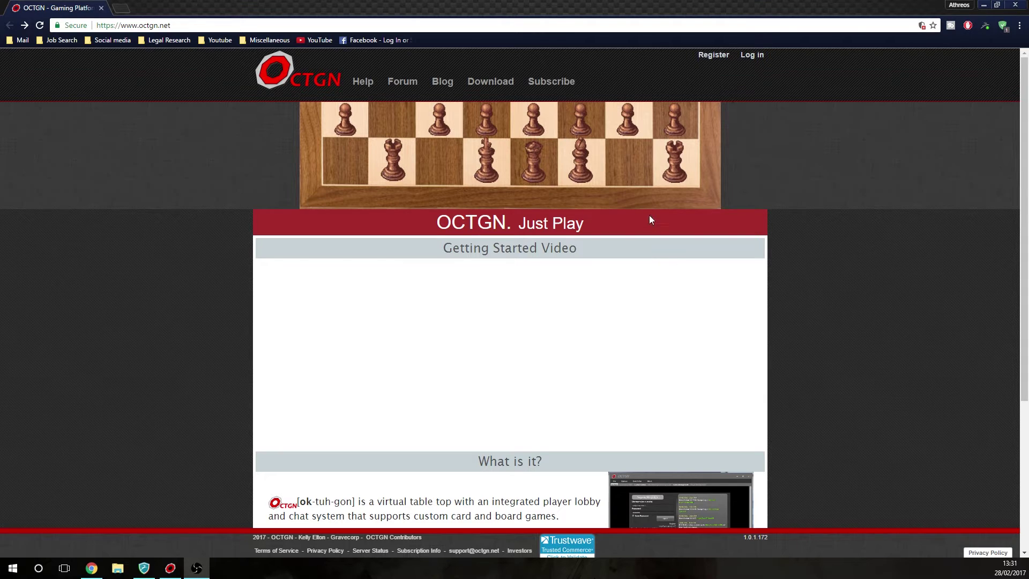
- Download the Microsoft Windows installer for the current stable OCTGN version from octgn.net
scroll(172, 262, down, 4)
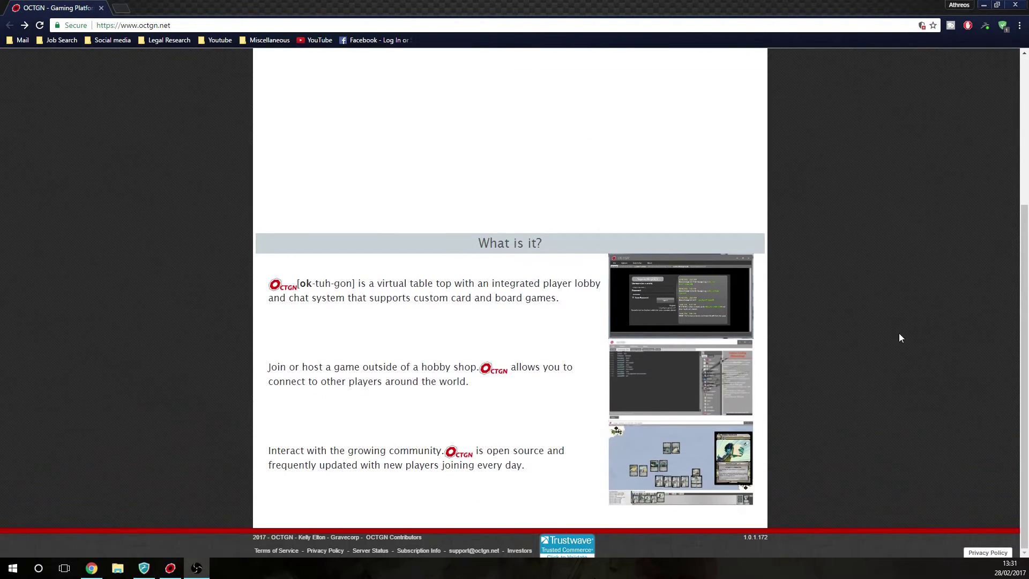
scroll(270, 318, up, 4)
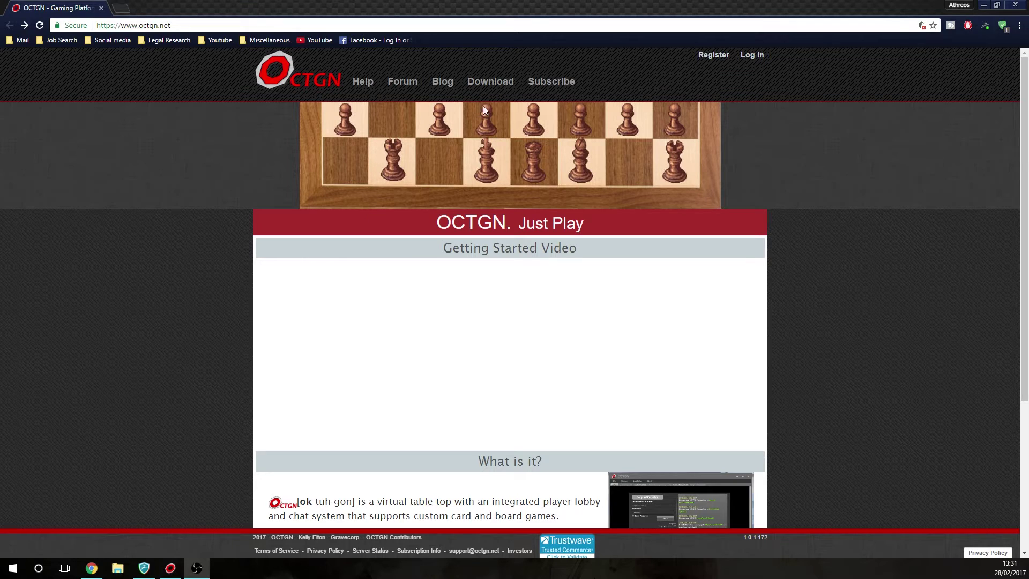
click(192, 23)
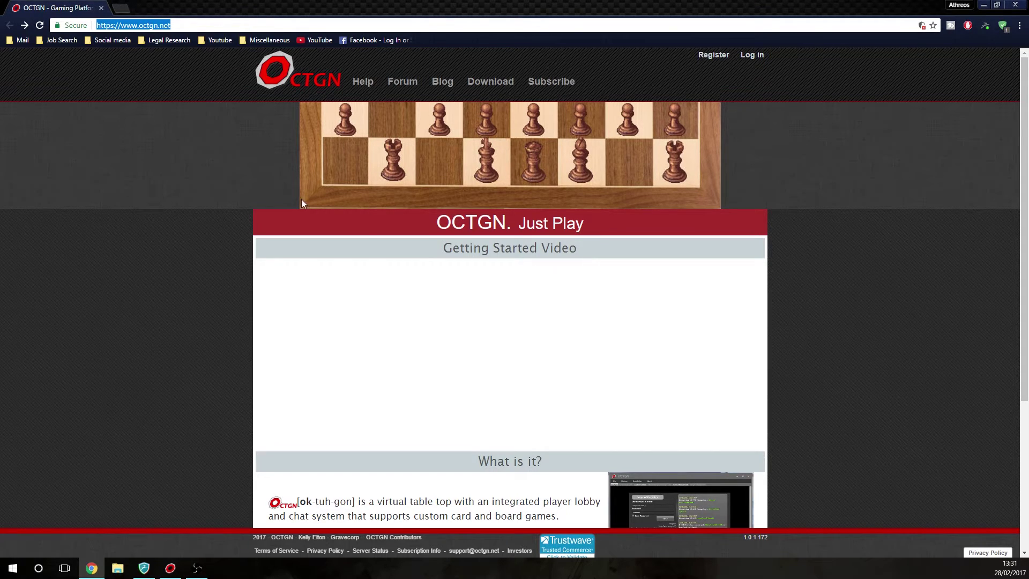
click(484, 82)
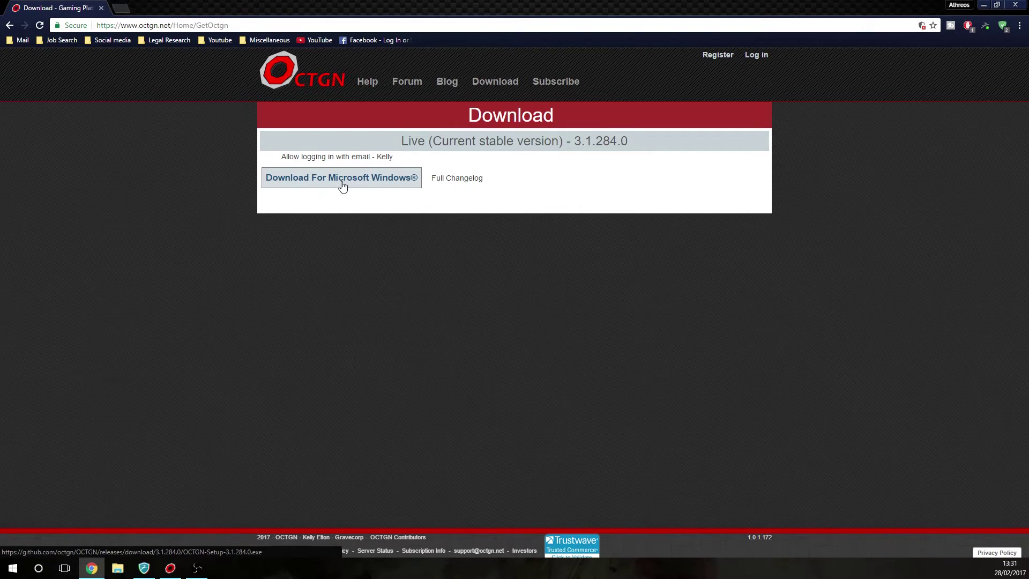
click(343, 186)
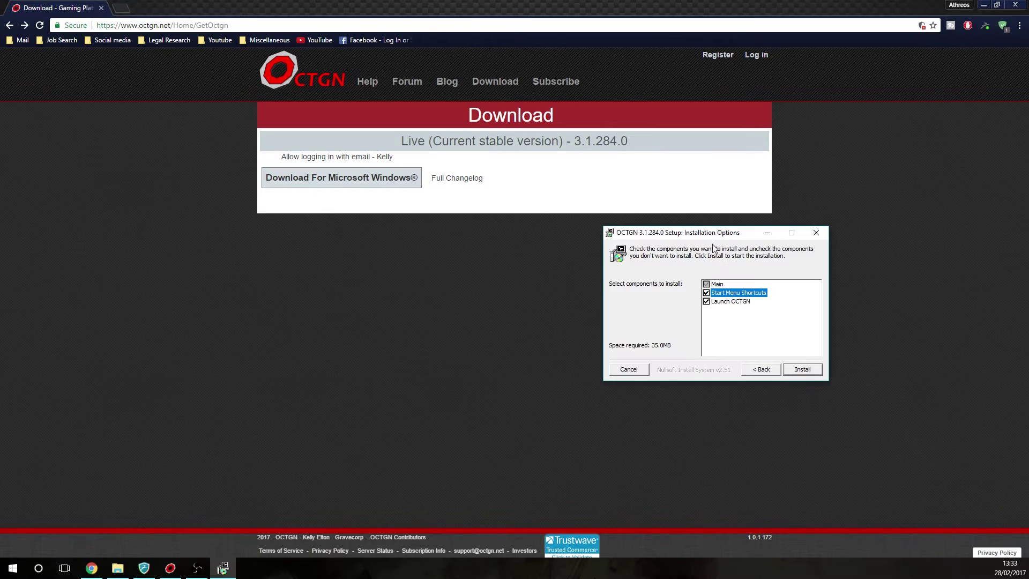
- Move the OCTGN setup window out of the way and open the website's account registration page
drag(708, 234, 482, 259)
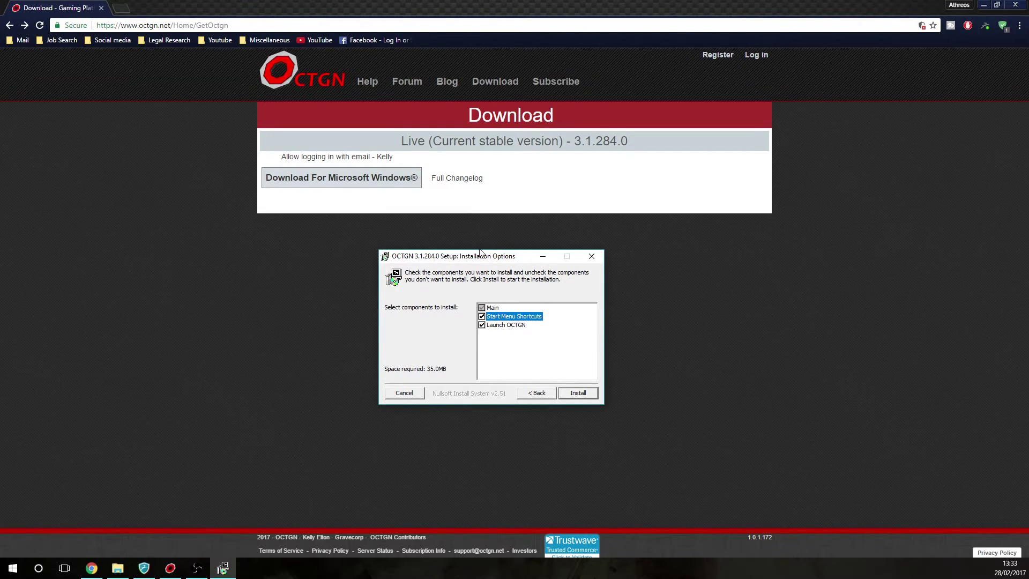
drag(480, 255, 598, 289)
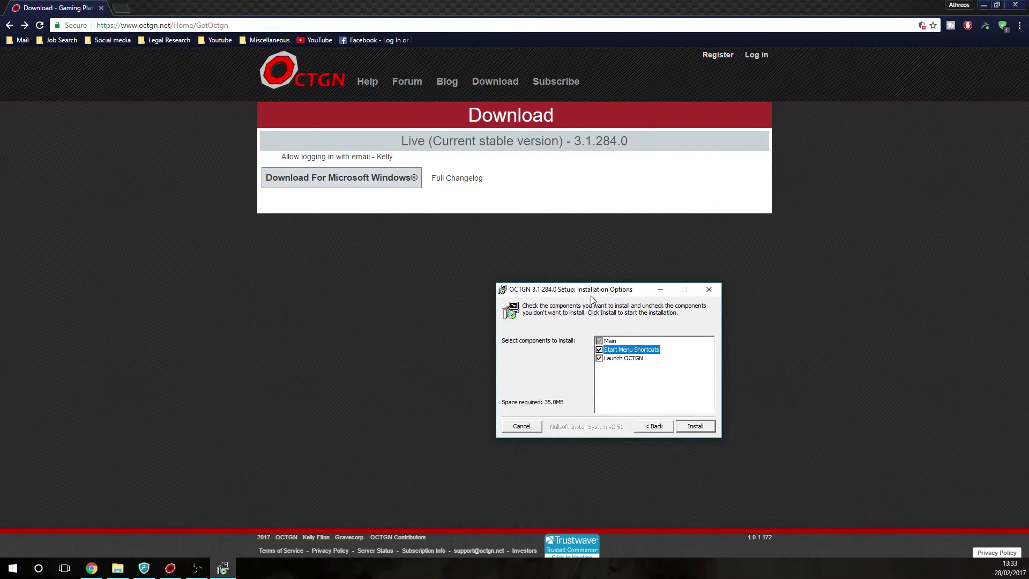
click(826, 259)
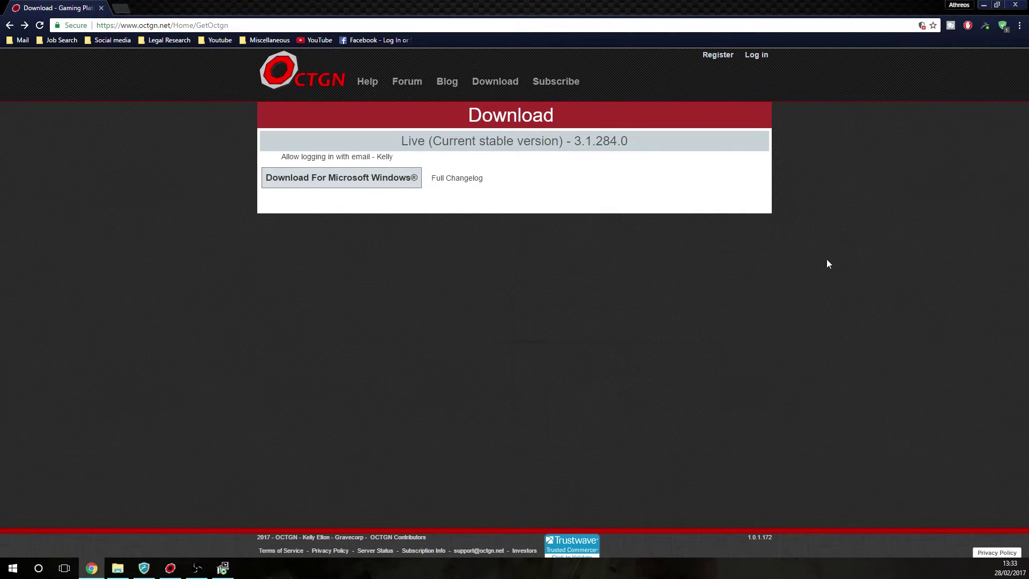
click(719, 55)
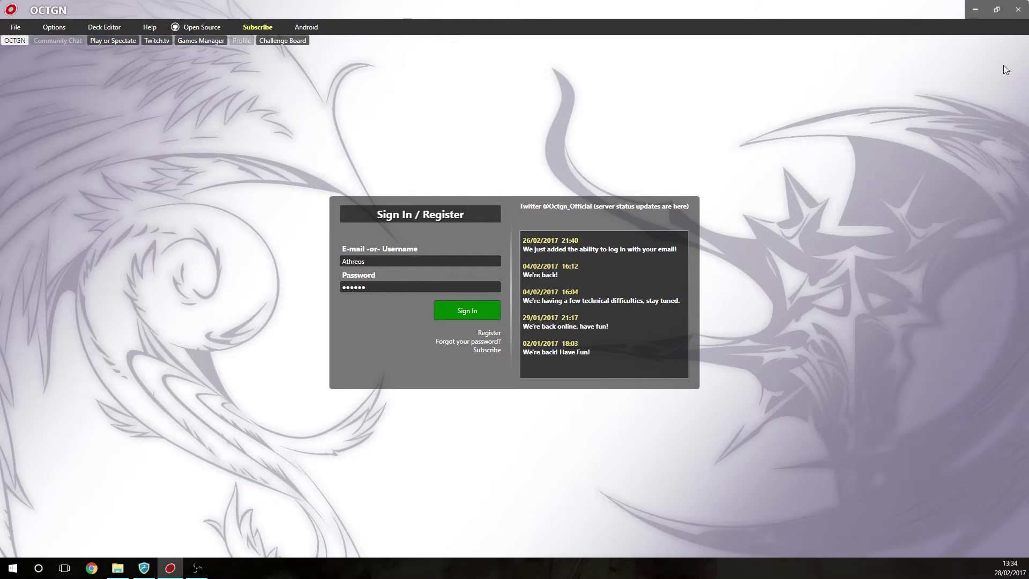
- Sign in to the OCTGN desktop client with the credentials already filled in, keeping its window maximized
click(998, 10)
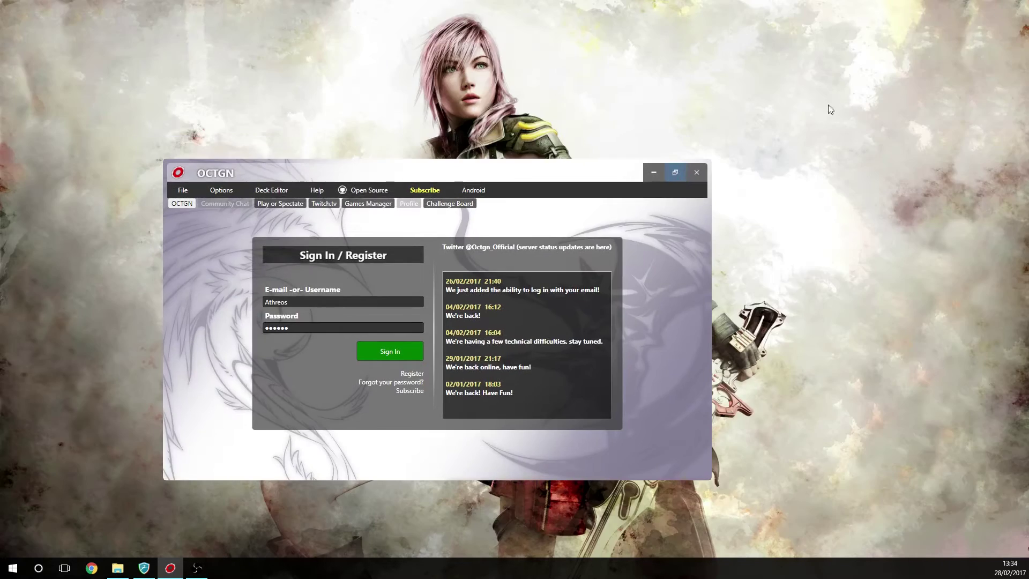
click(679, 172)
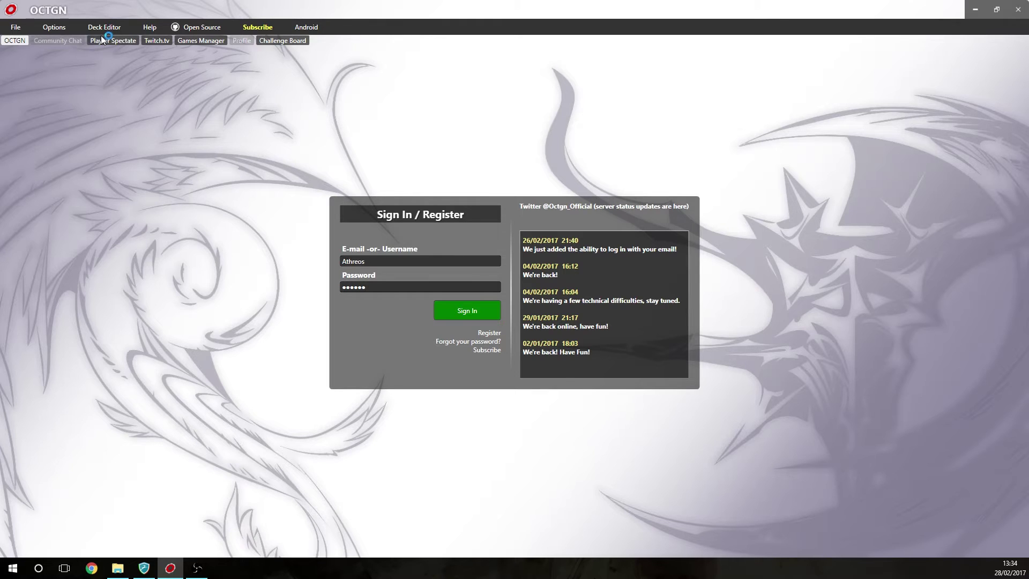
click(467, 311)
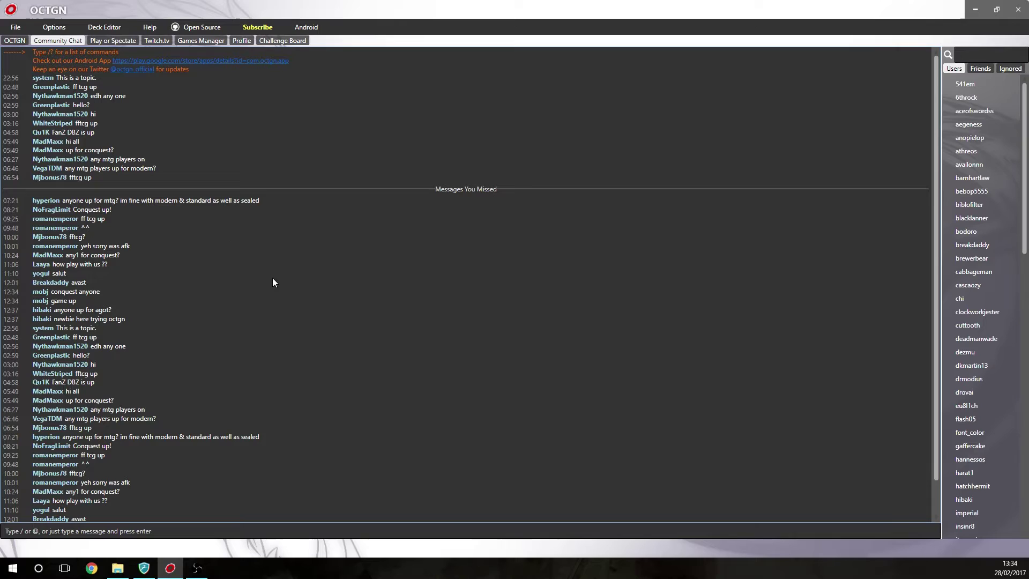
- Look through the community chat's user list and the list of hosted games, selecting the A Game of Thrones entry
scroll(971, 177, down, 10)
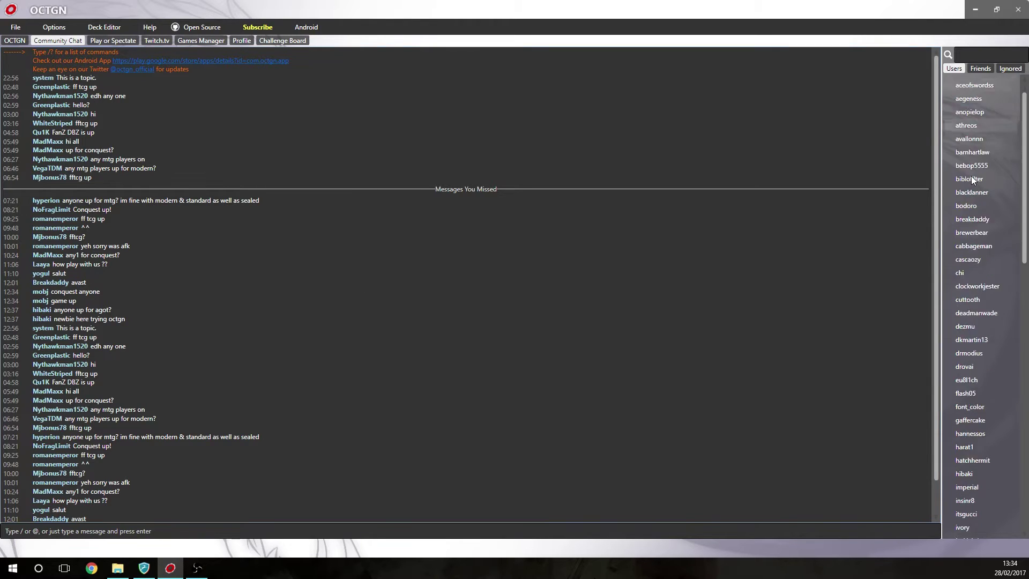
scroll(970, 196, down, 8)
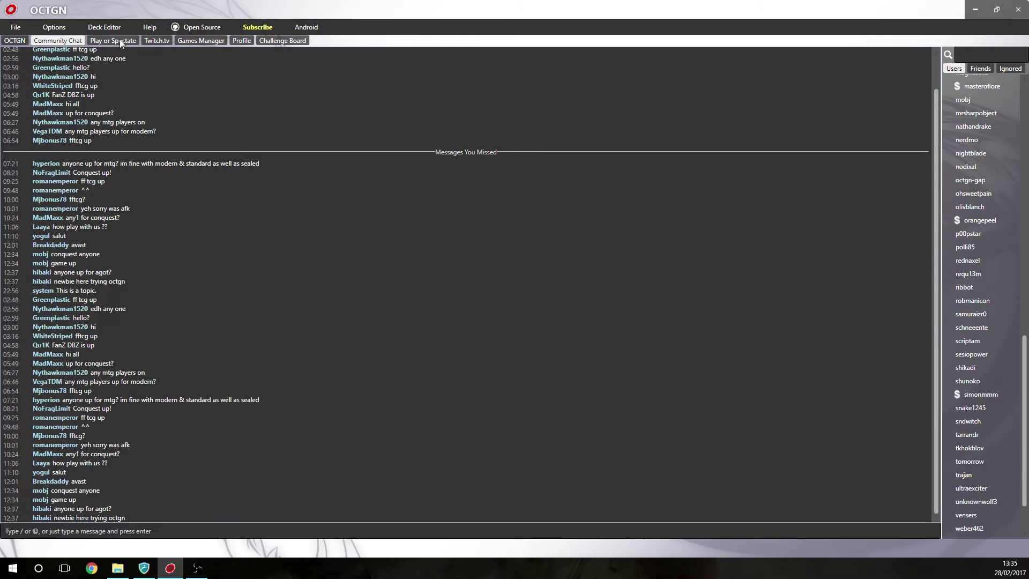
click(127, 43)
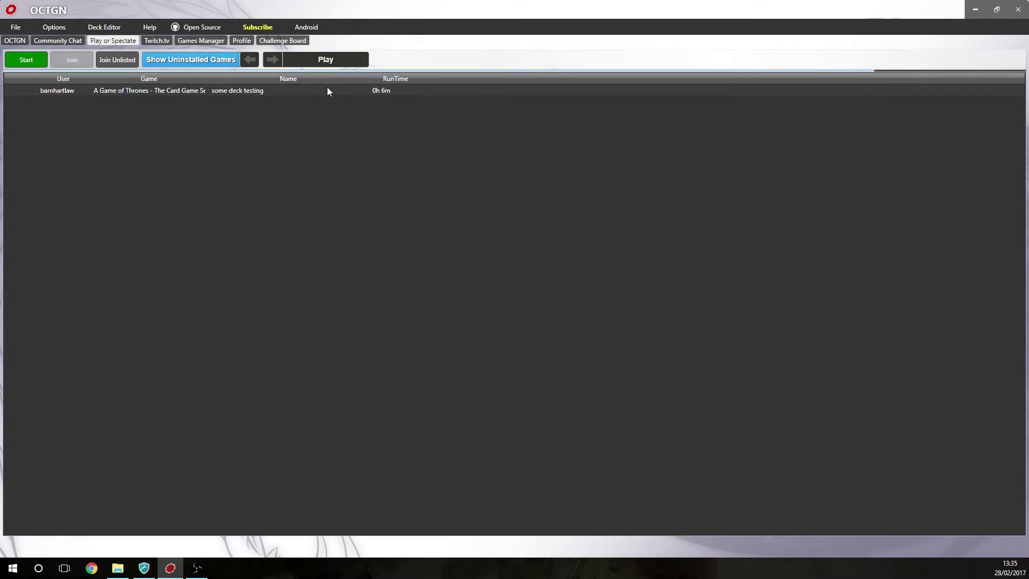
click(170, 94)
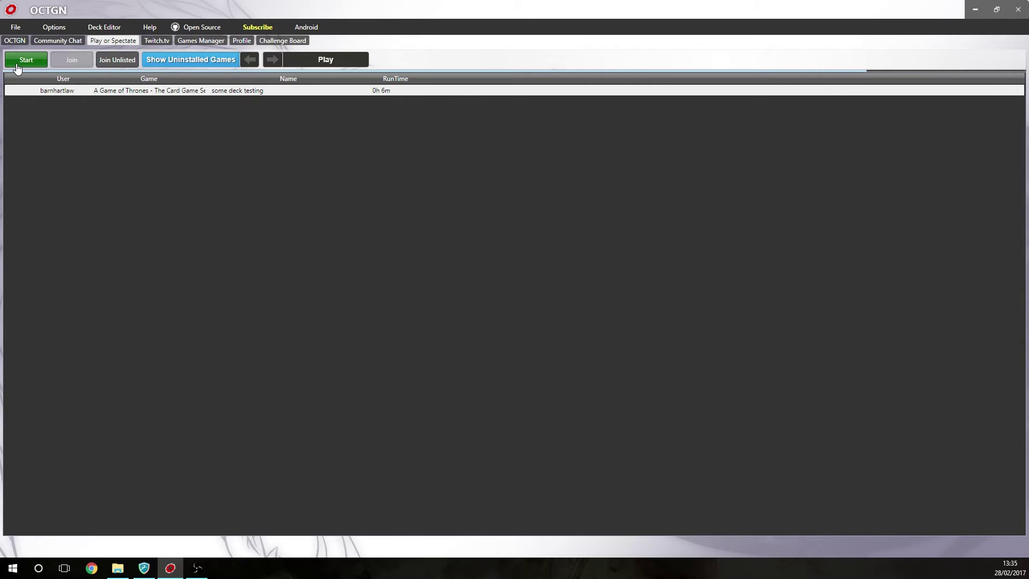
- Find Final Fantasy TCG among the available games in the games manager and select it
click(201, 42)
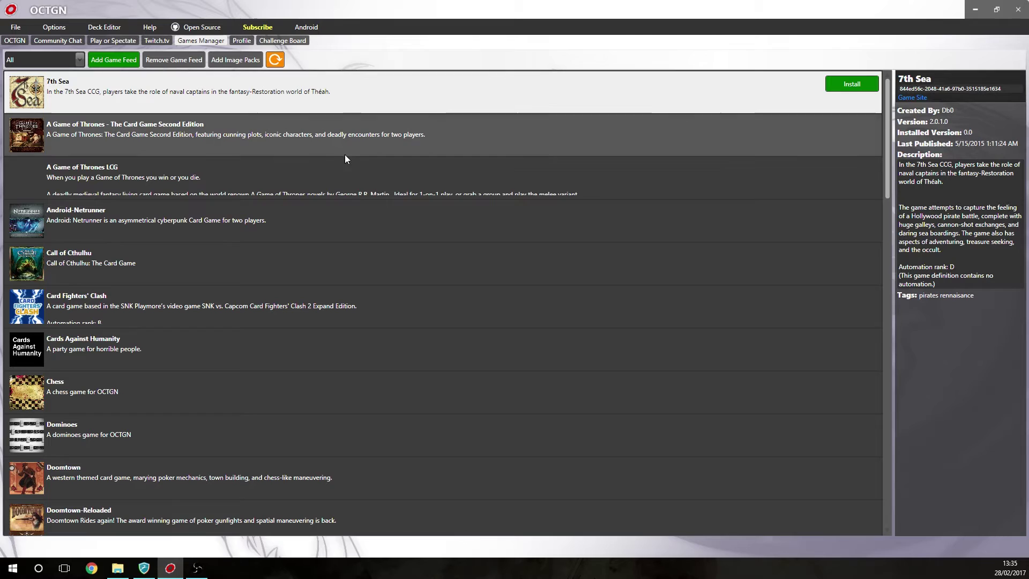
scroll(411, 328, down, 1)
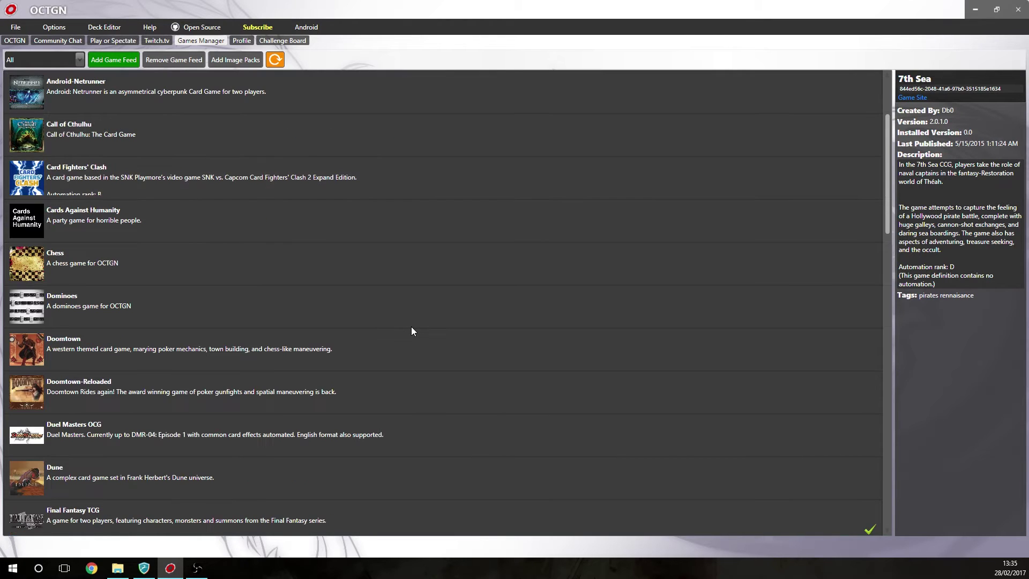
scroll(412, 328, down, 2)
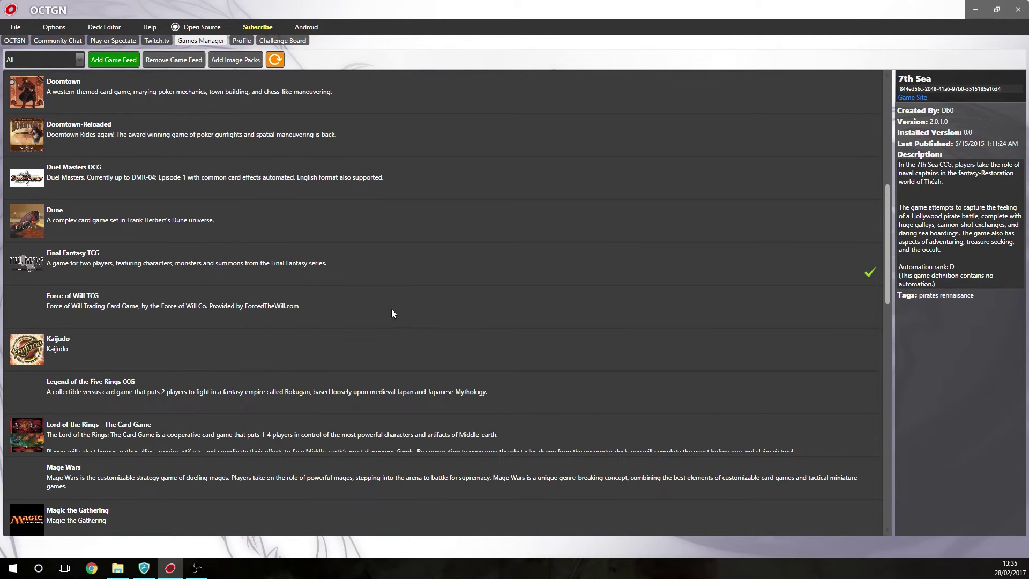
click(225, 260)
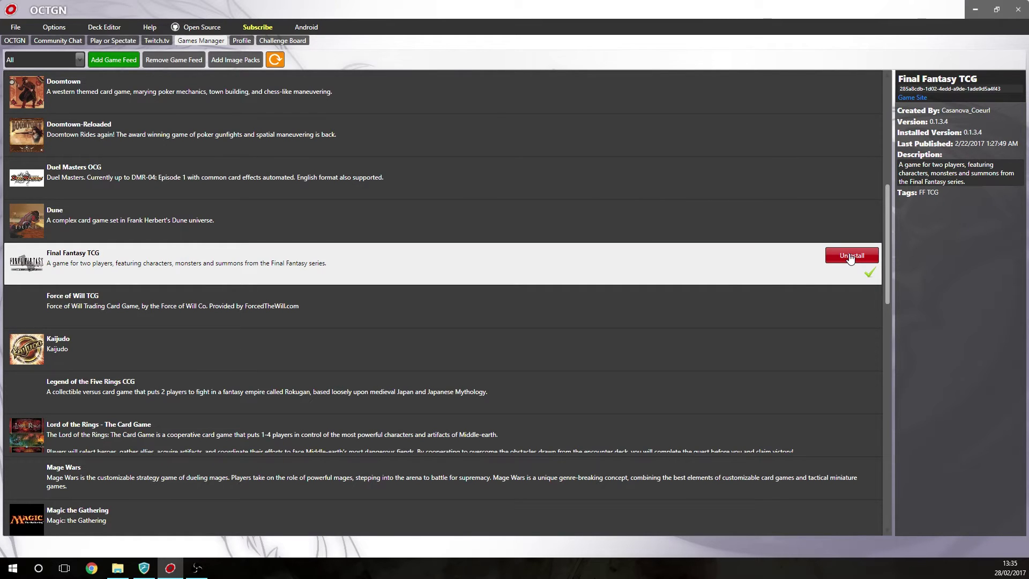
- Compare the install options and details of Dune, Force of Will TCG and Kaijudo with Final Fantasy TCG, ending on Final Fantasy TCG
click(821, 237)
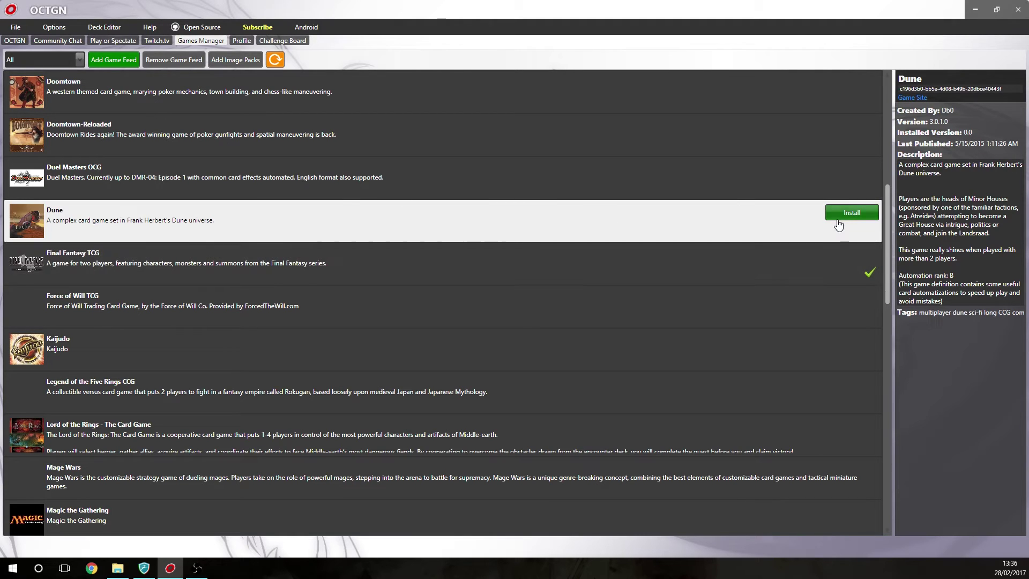
click(718, 257)
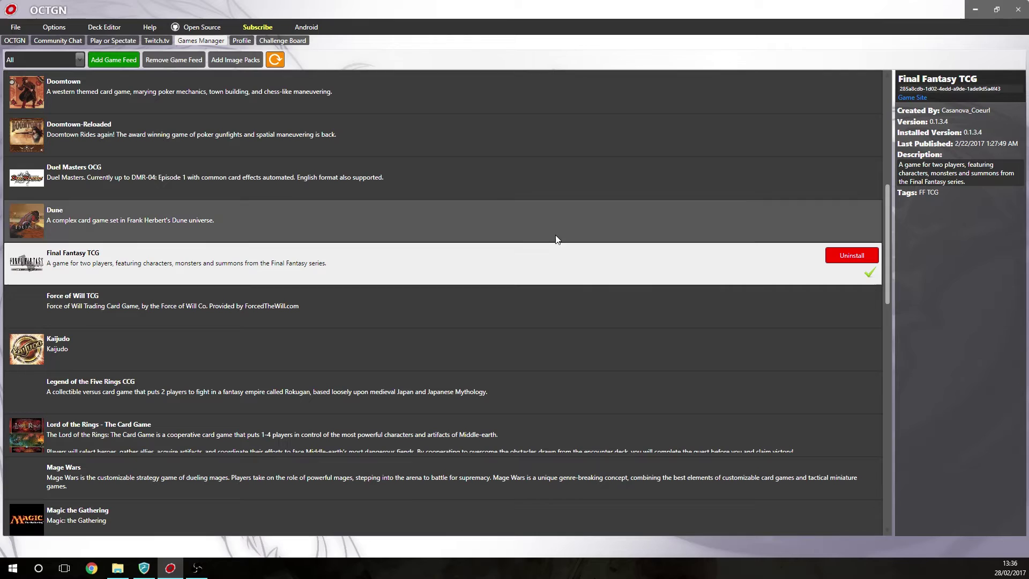
click(366, 311)
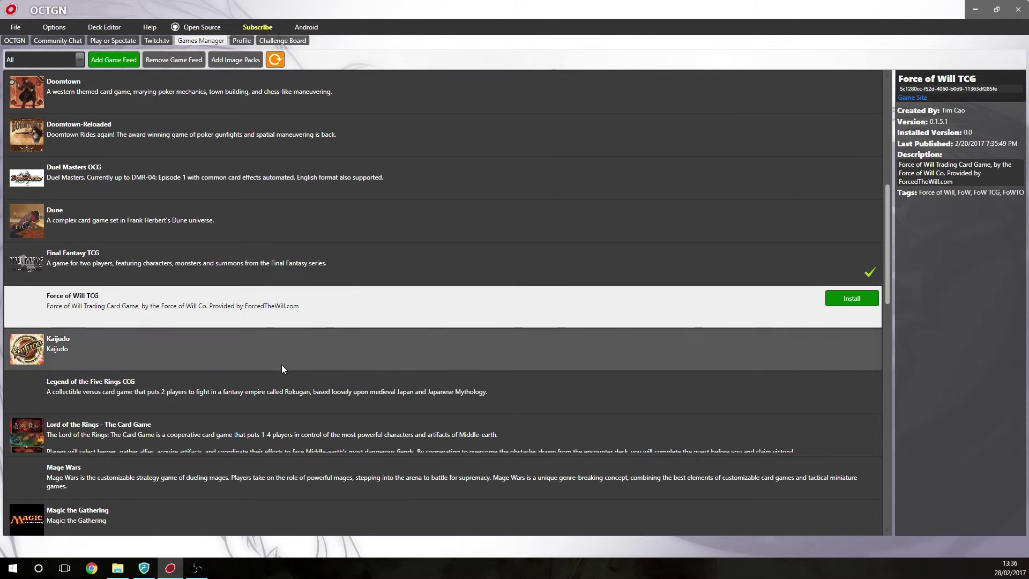
click(282, 366)
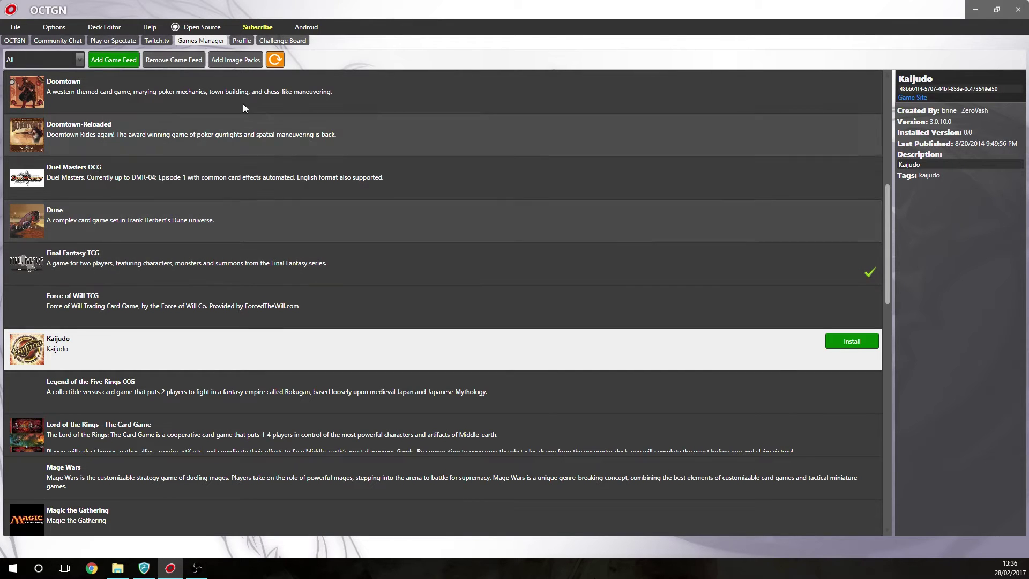
click(249, 283)
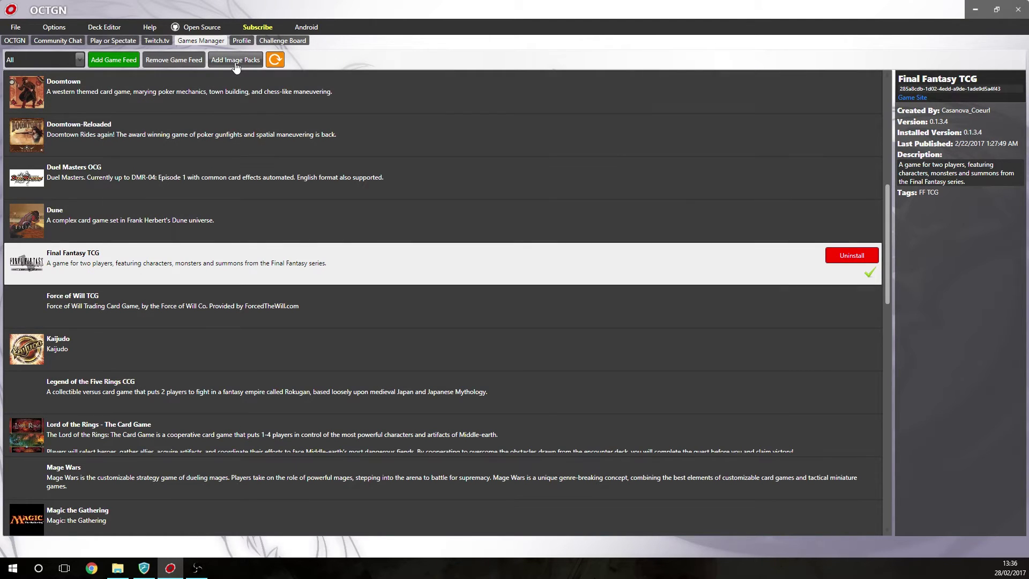
- Examine the file chooser for adding image packs and close it without choosing a package
click(235, 60)
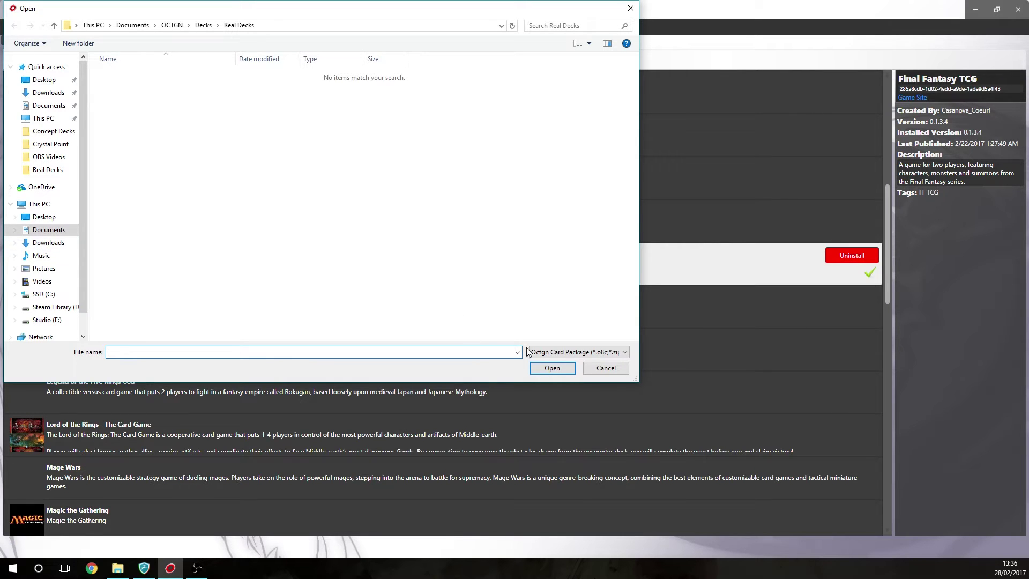
click(595, 370)
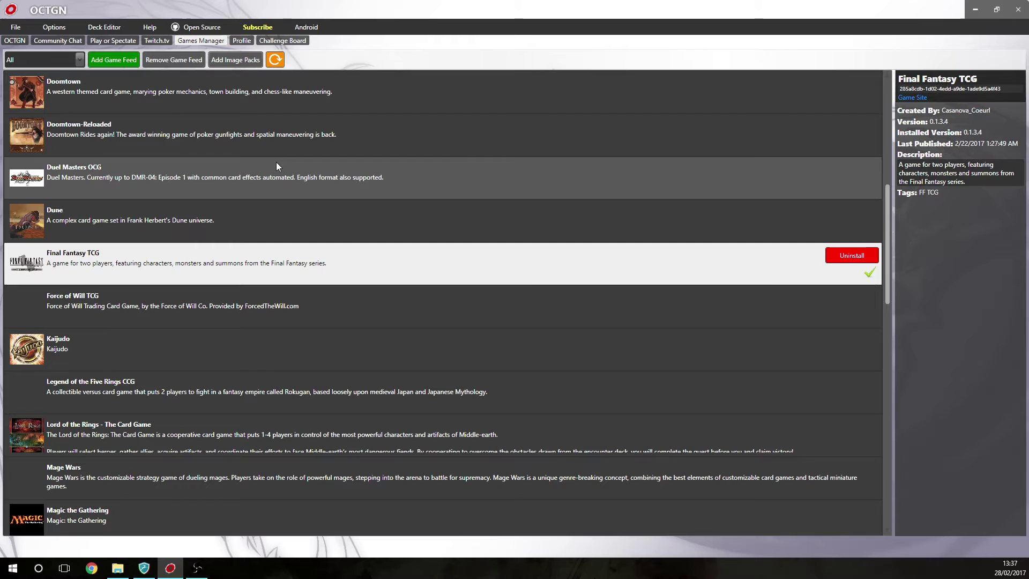
click(239, 61)
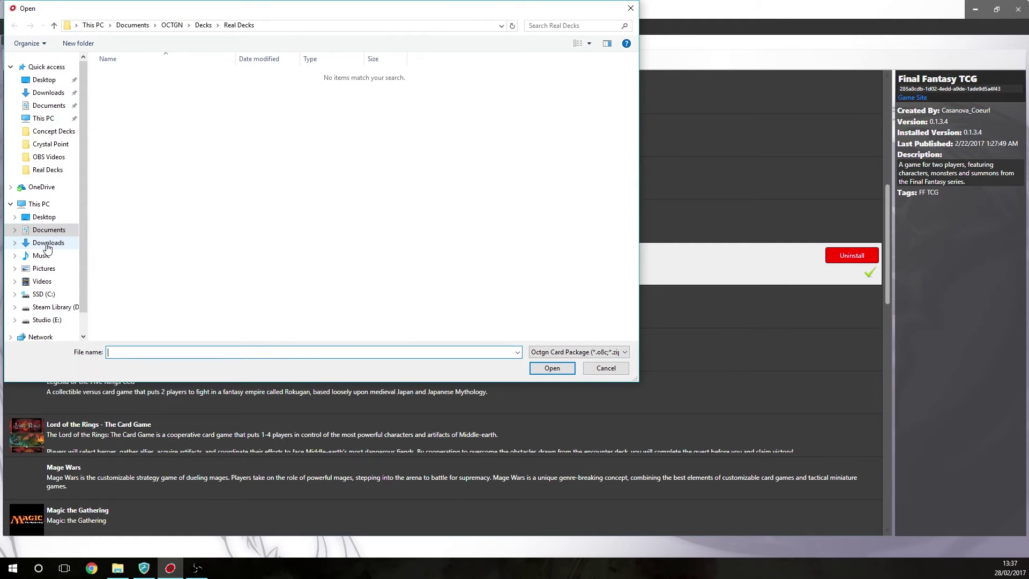
click(604, 370)
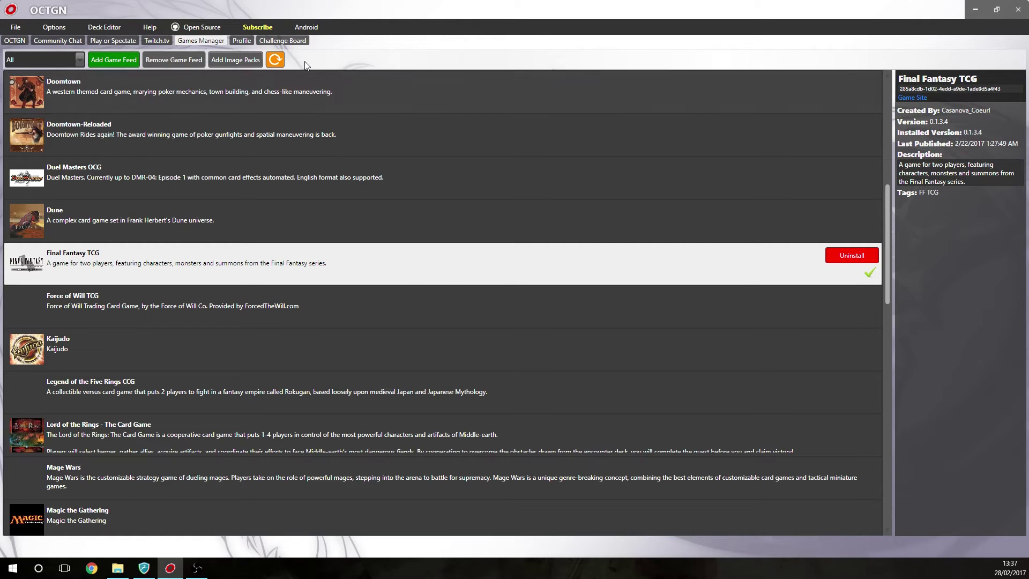
- Open the deck builder, bring it in front of the games manager and enlarge its window to show the full card table
click(95, 27)
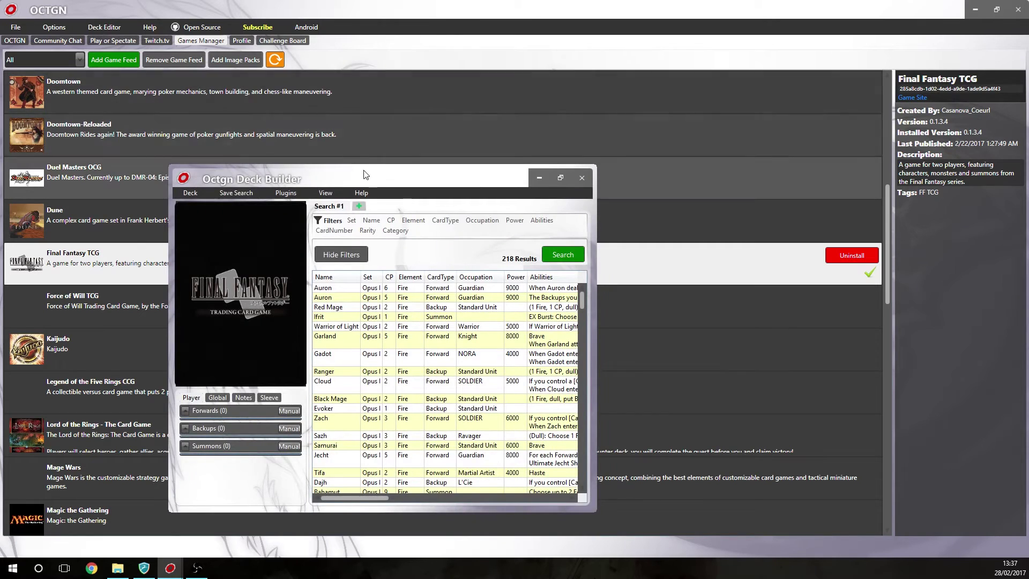
drag(376, 180, 459, 109)
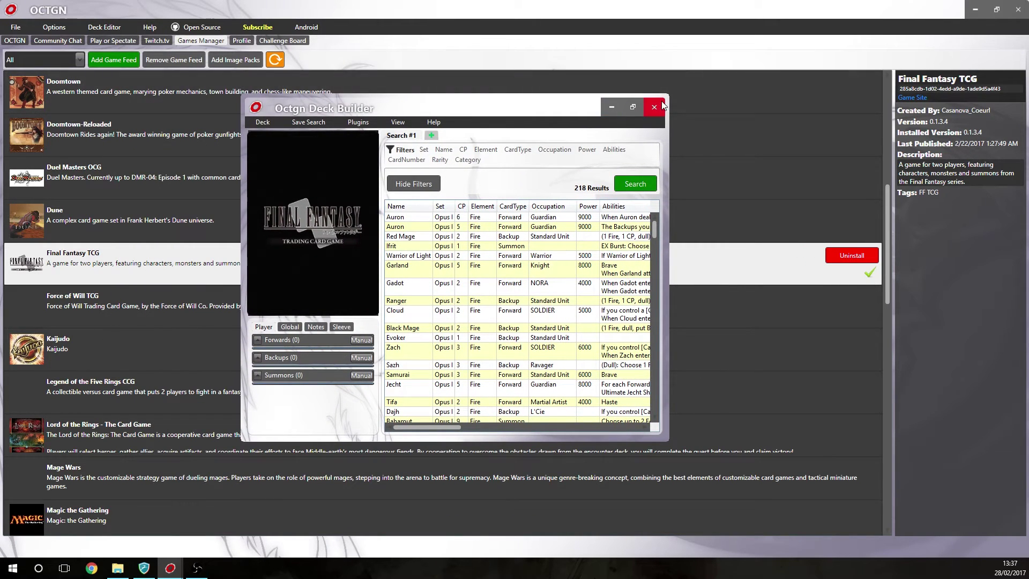
click(678, 41)
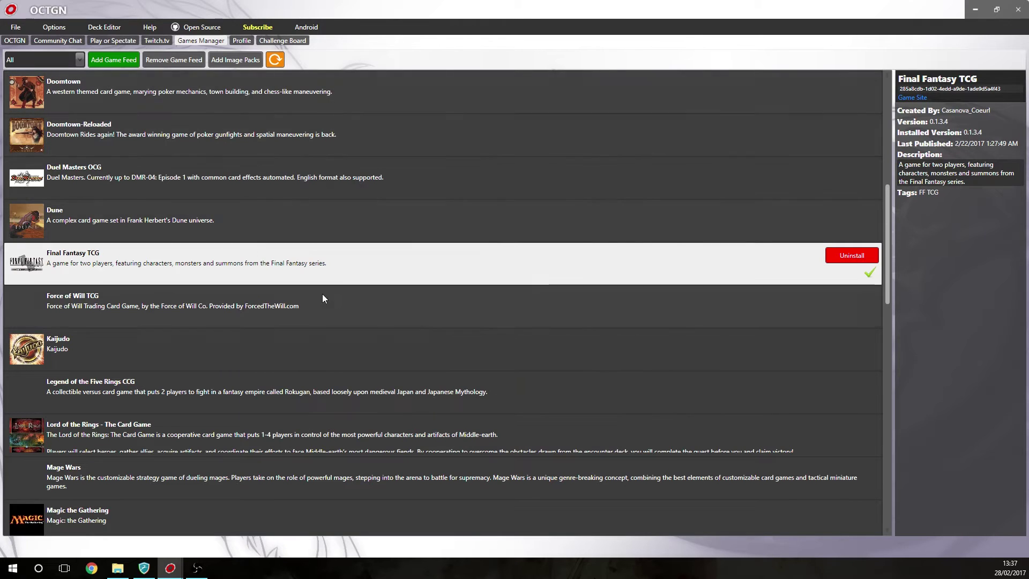
mouse_move(168, 565)
click(210, 542)
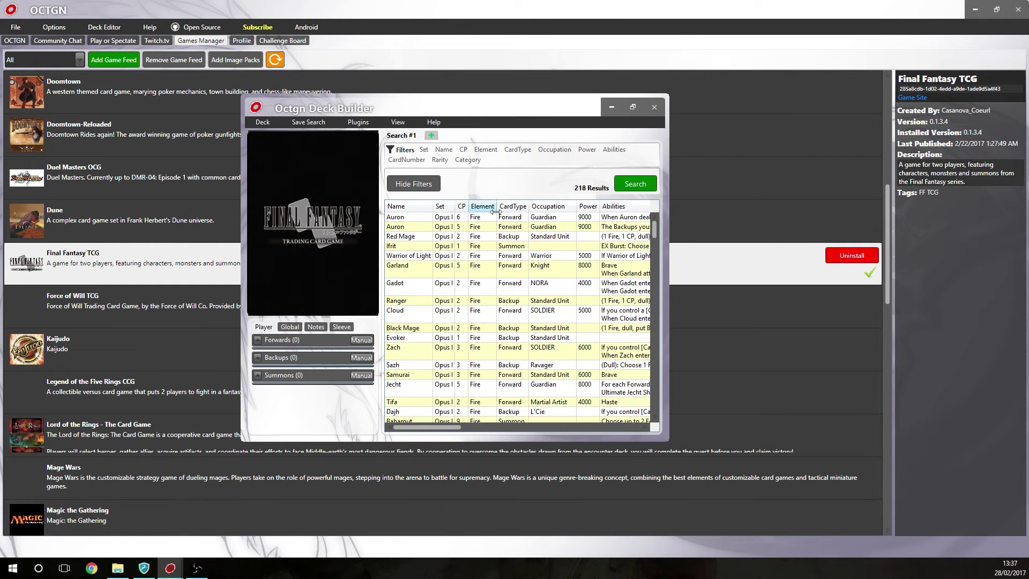
drag(495, 109, 455, 40)
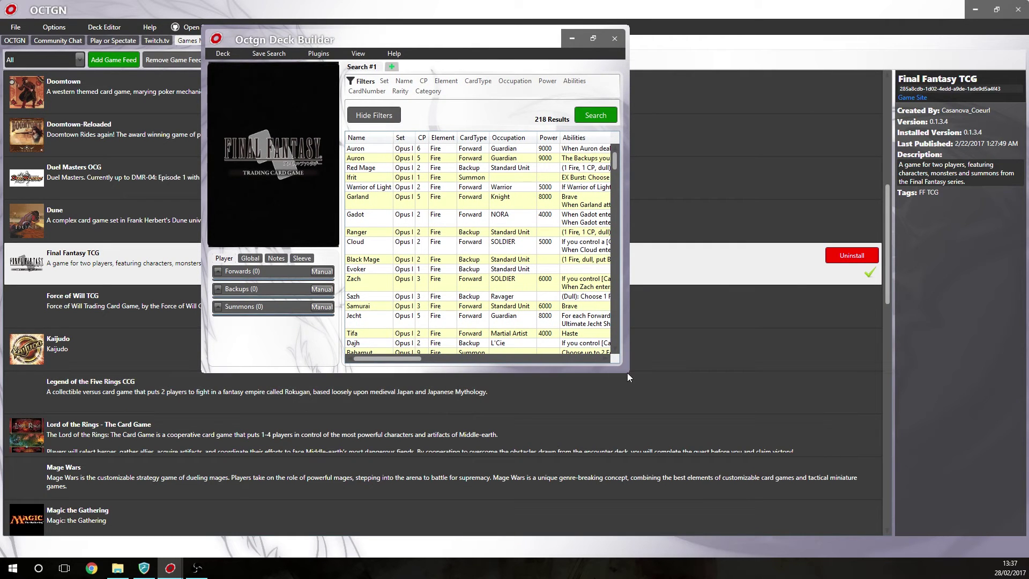
drag(628, 372, 991, 528)
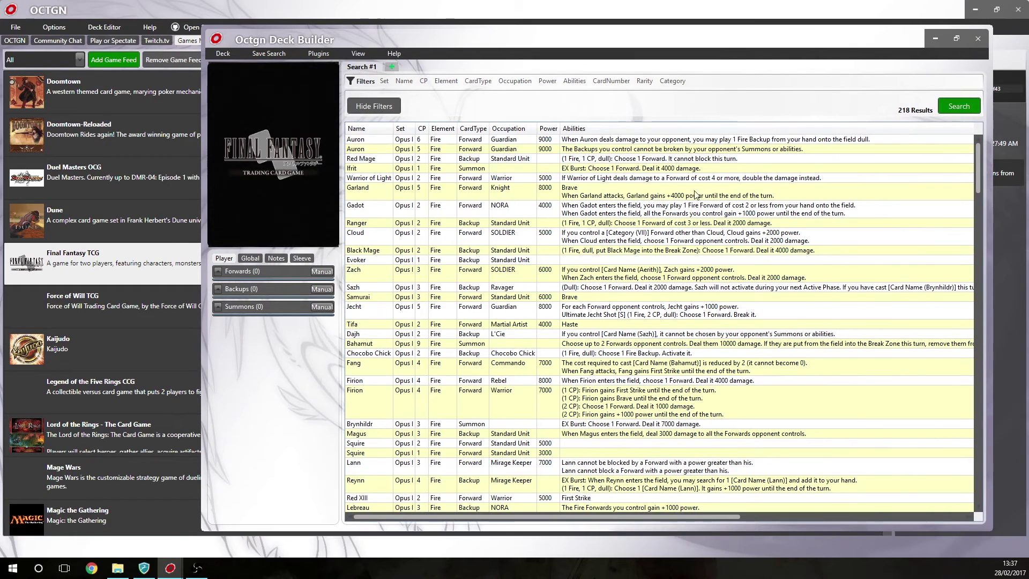
- Preview the images of successive Fire cards in the card table, from Warrior of Light through Tifa to Magus
click(375, 178)
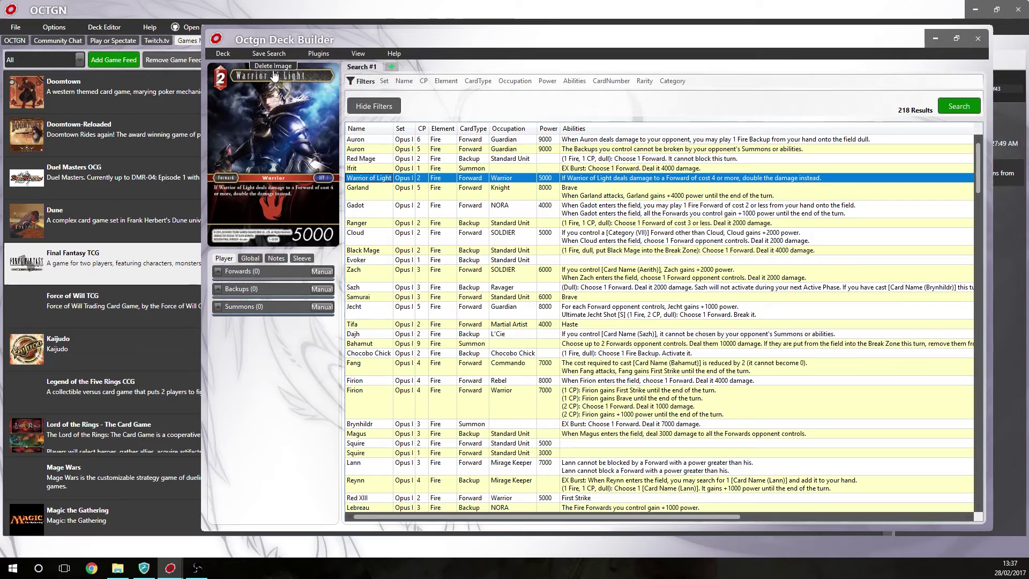
click(389, 191)
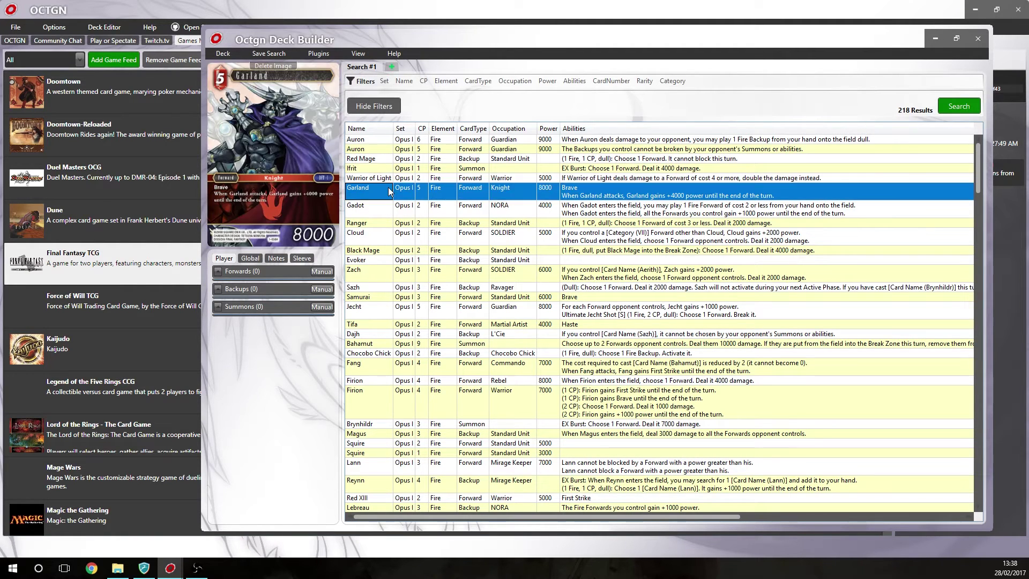
click(379, 210)
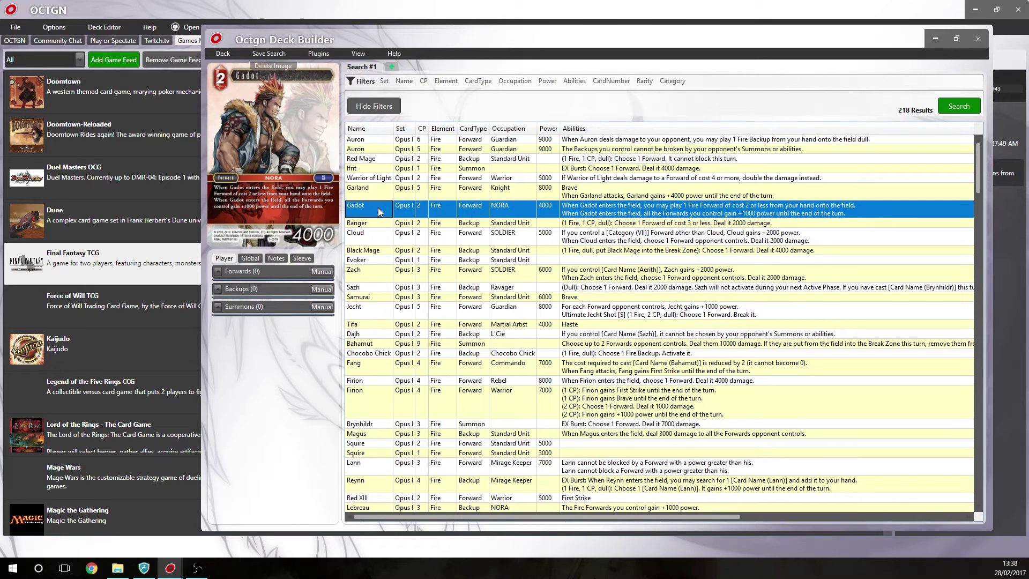
key(Down)
key(Down)
key(Down)
key(Down)
key(Down)
key(Down)
key(Down)
key(Down)
key(Down)
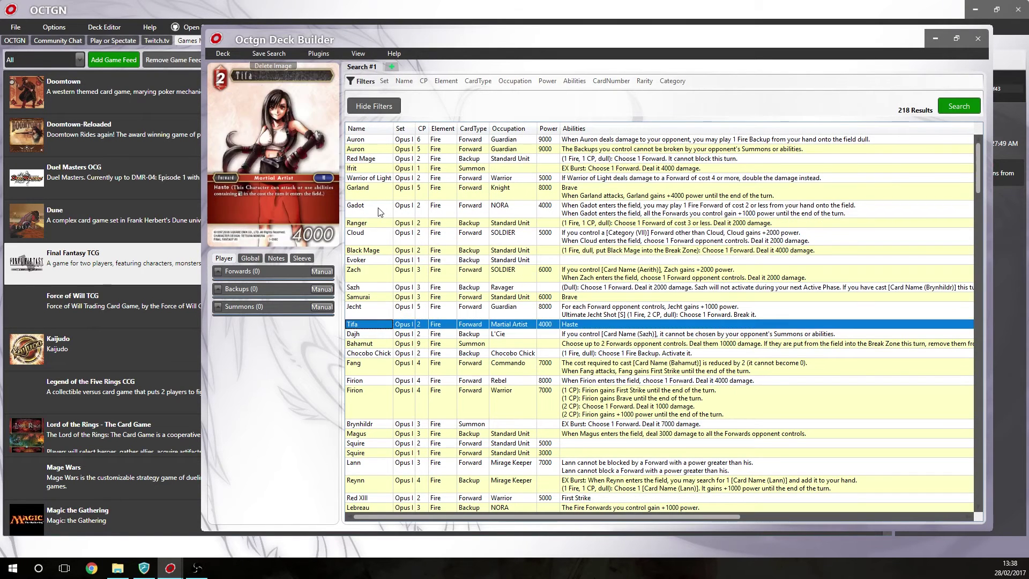
key(Down)
key(Down)
key(Down)
key(Down)
key(Down)
key(Down)
key(Down)
key(Down)
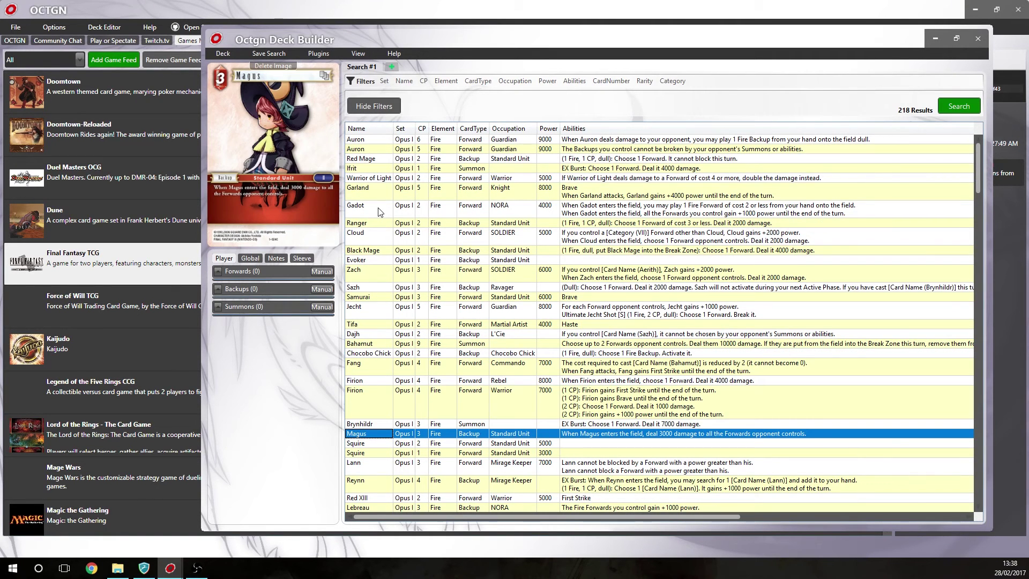
- Preview the Promos cards Sephiroth and Lightning at the end of the card table
drag(977, 162, 995, 514)
click(391, 498)
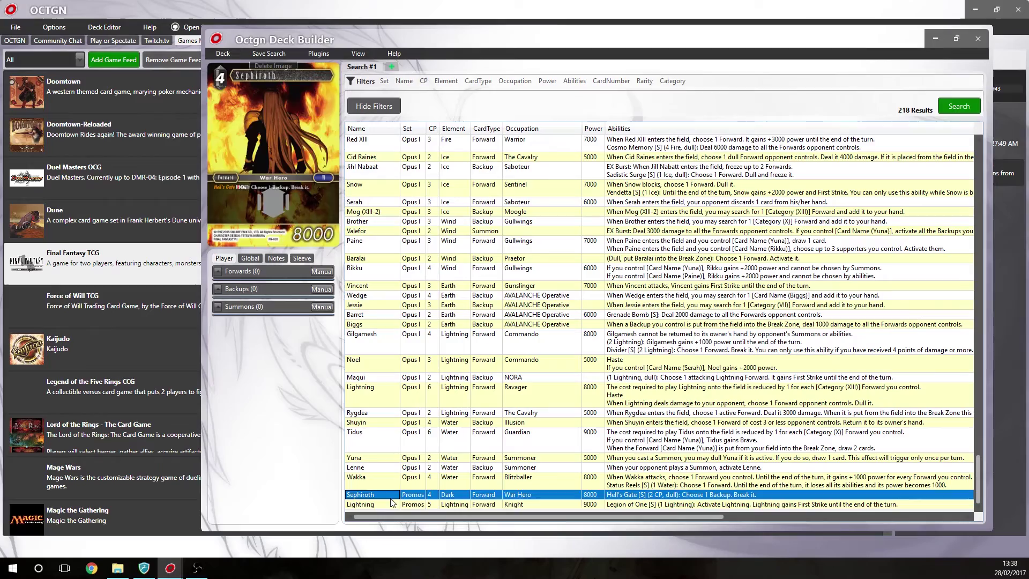
key(Down)
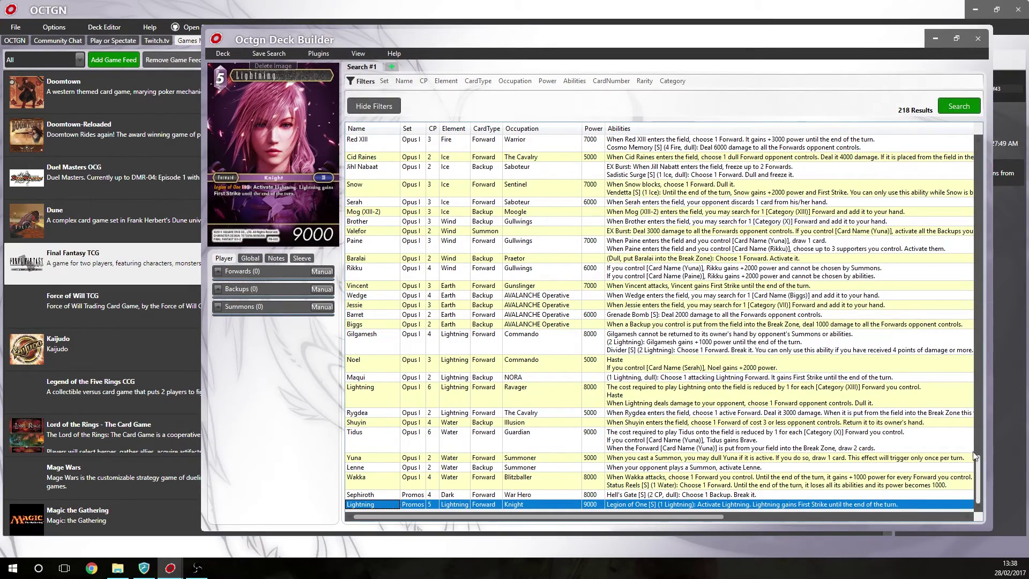
- Rerun the card search and compare the results sorted in turn by name, set, CP, card type and element
click(959, 106)
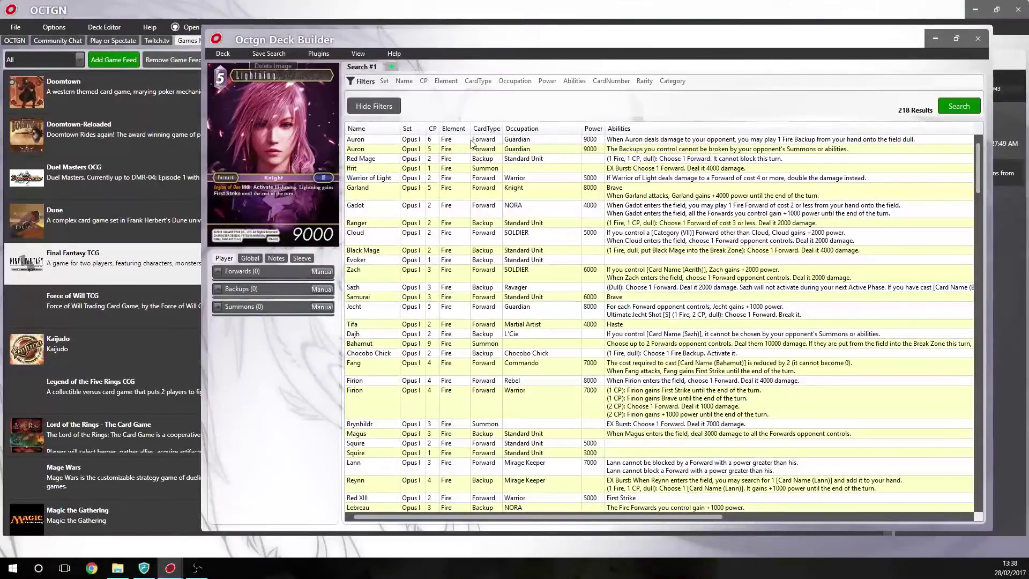
click(375, 128)
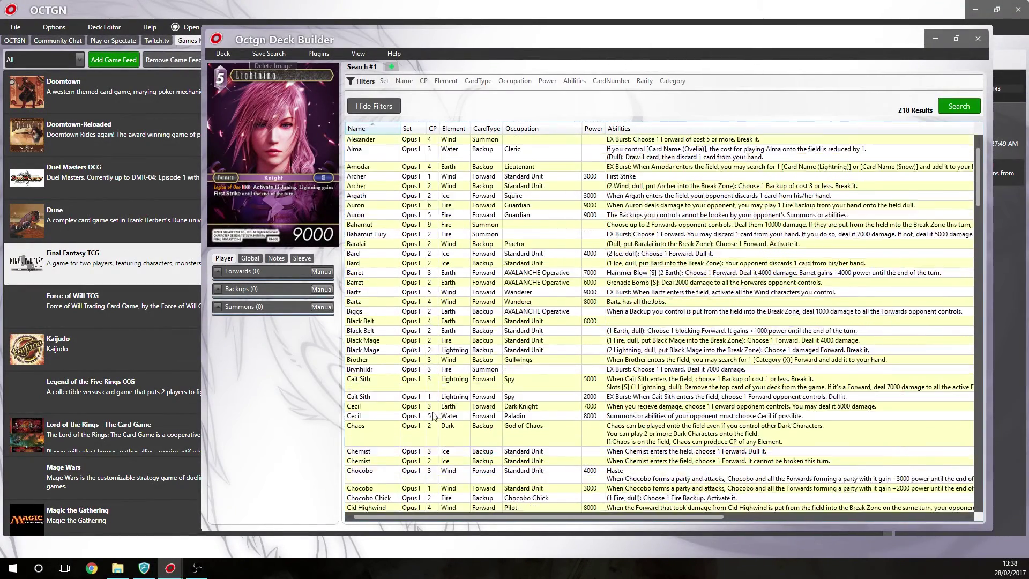
click(409, 131)
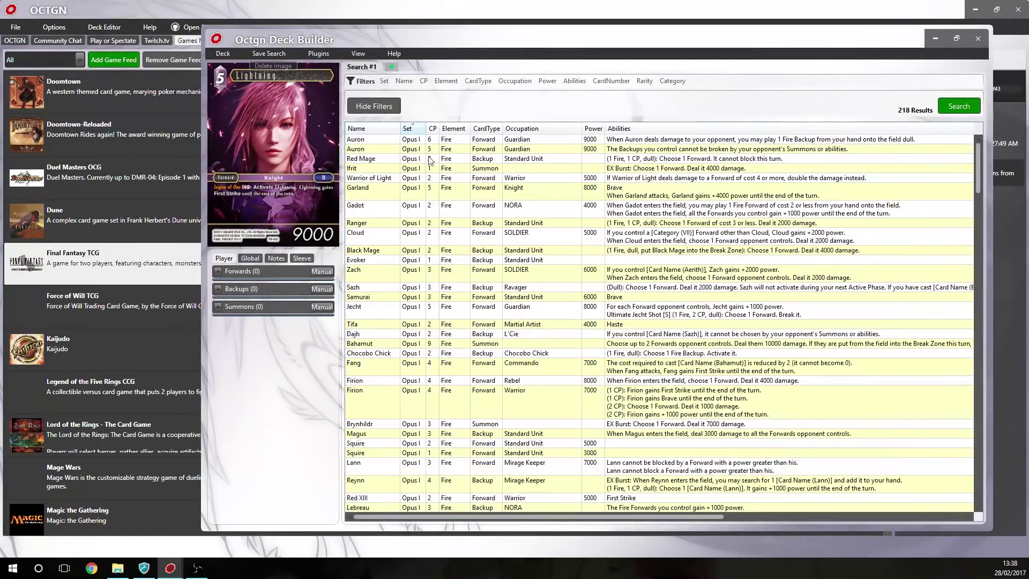
scroll(434, 354, down, 5)
scroll(439, 374, up, 5)
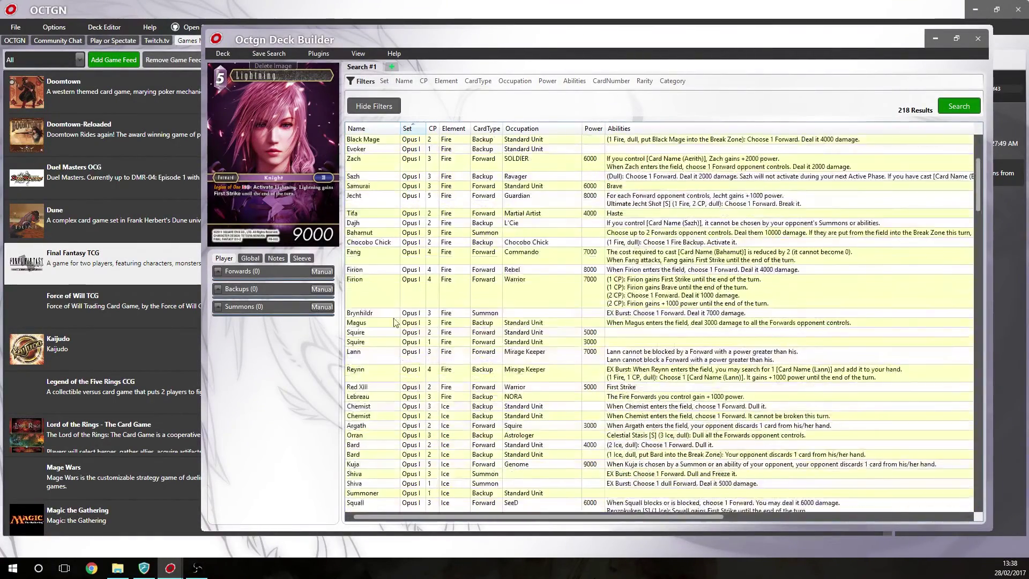
click(432, 129)
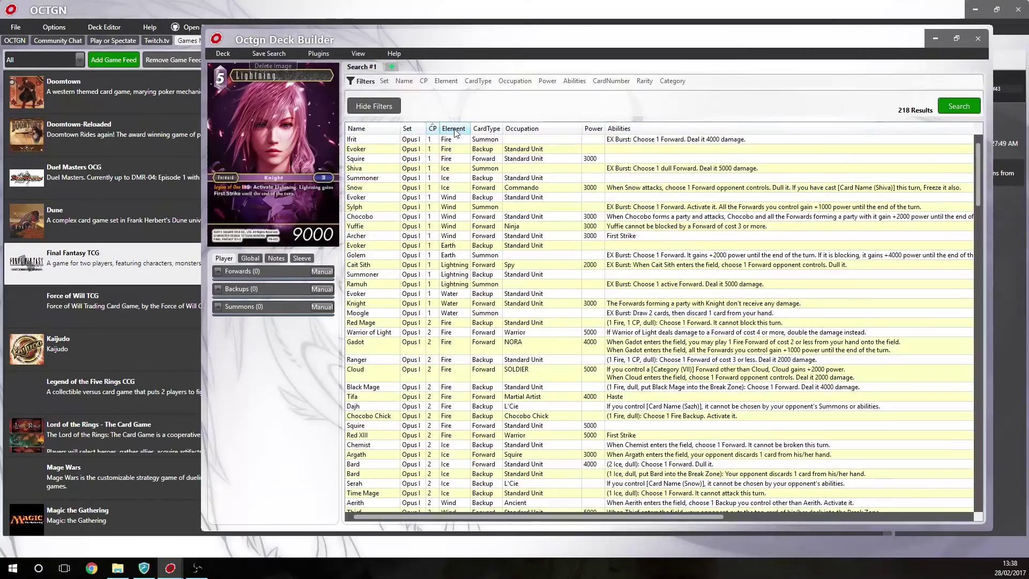
click(456, 129)
click(488, 130)
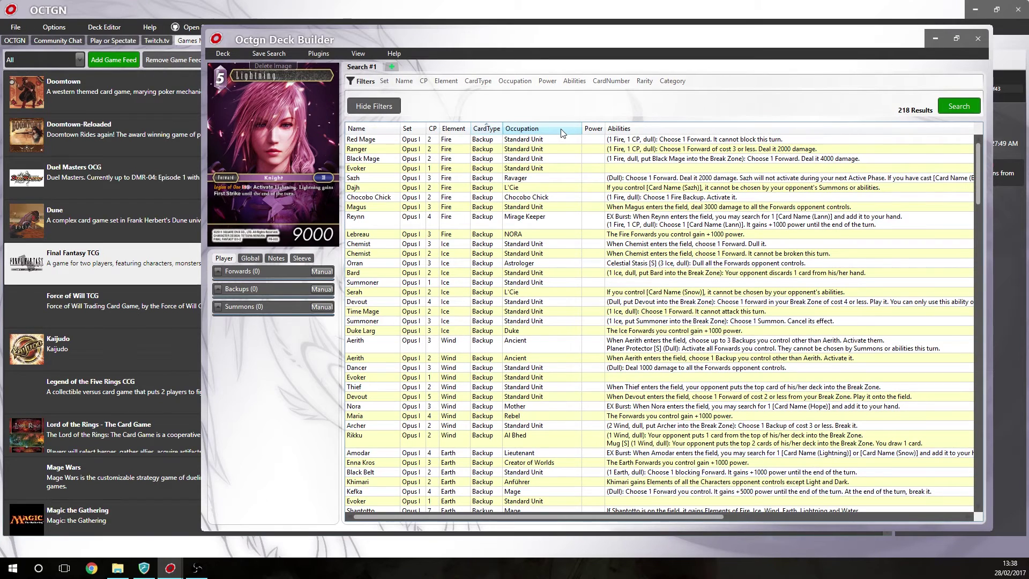
click(454, 128)
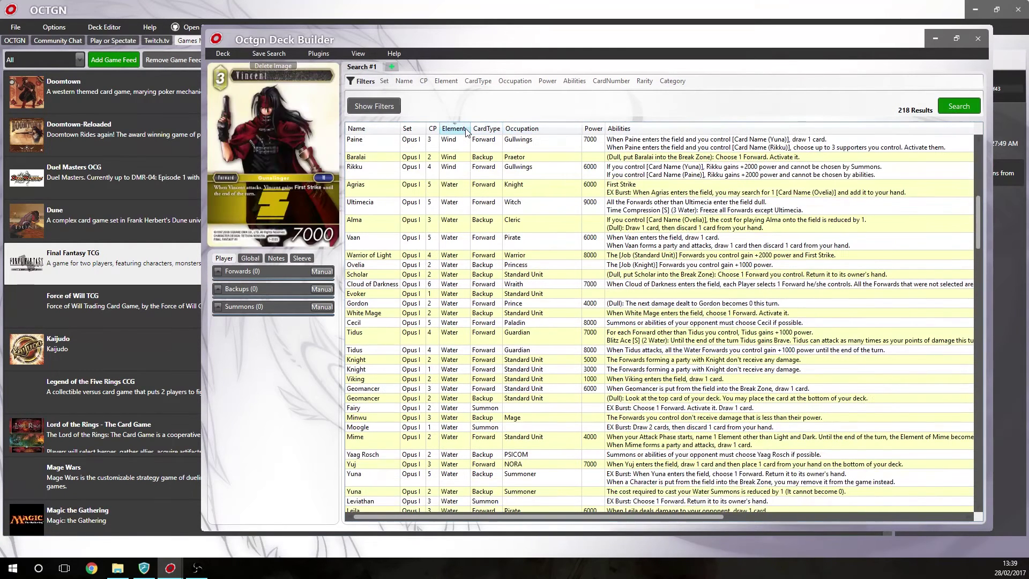
- Hide the search filters and preview cards in name order, from Cid Highwind to Dancer
click(392, 108)
click(390, 130)
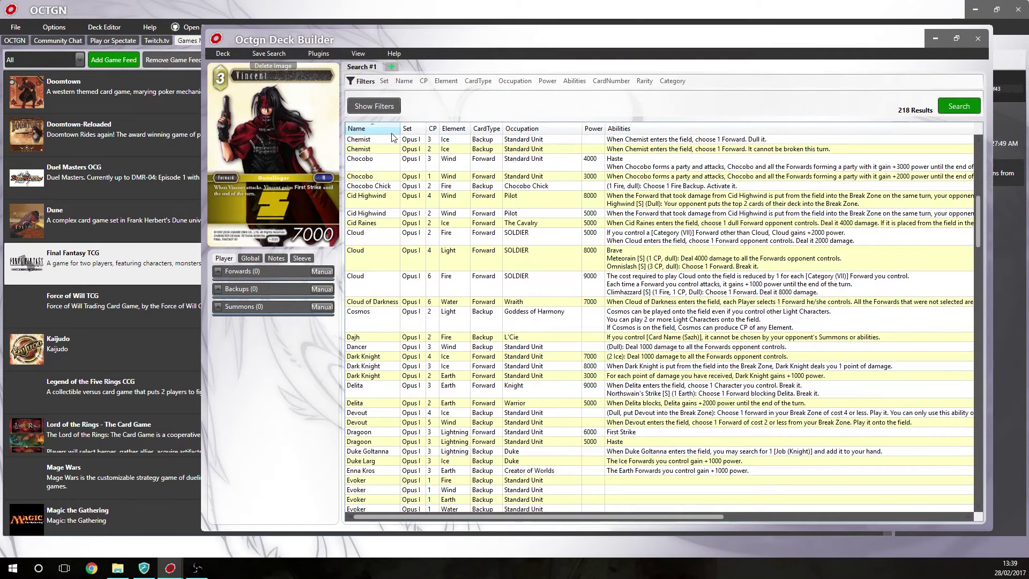
click(378, 188)
click(383, 239)
click(391, 283)
click(393, 347)
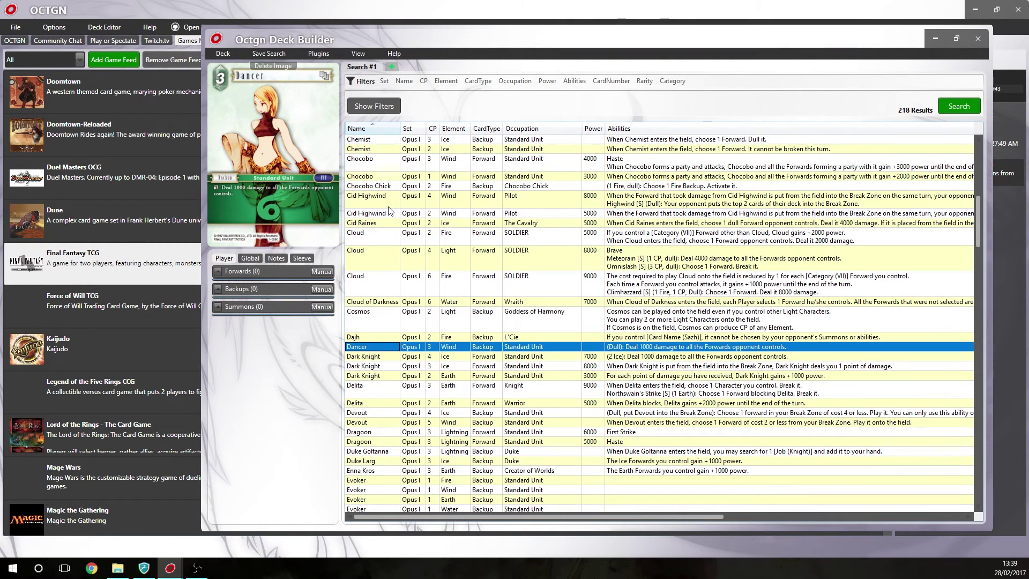
- Sort the cards by element and preview the Dark and Earth cards from Chaos to Black Belt
click(455, 131)
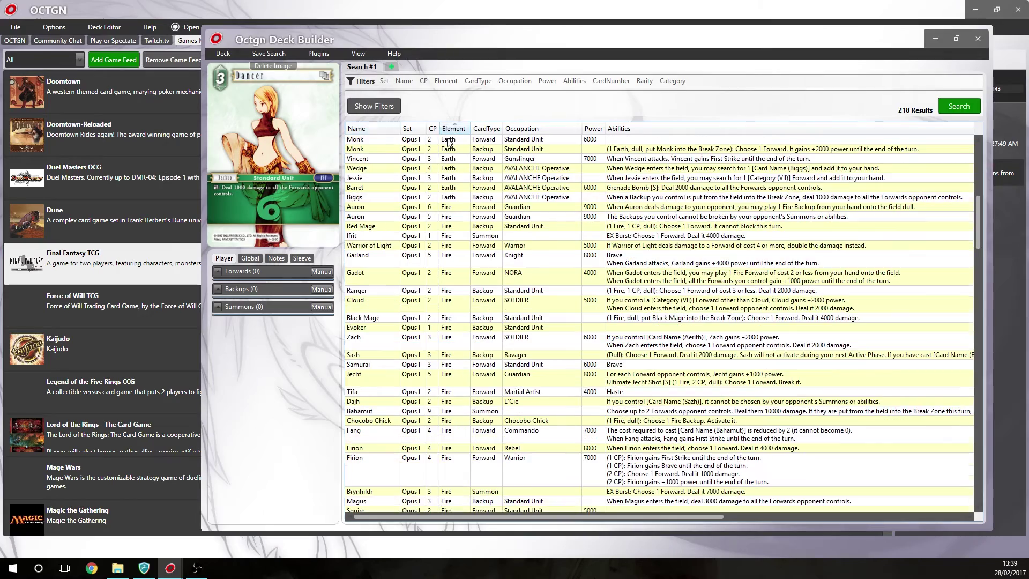
scroll(489, 191, up, 15)
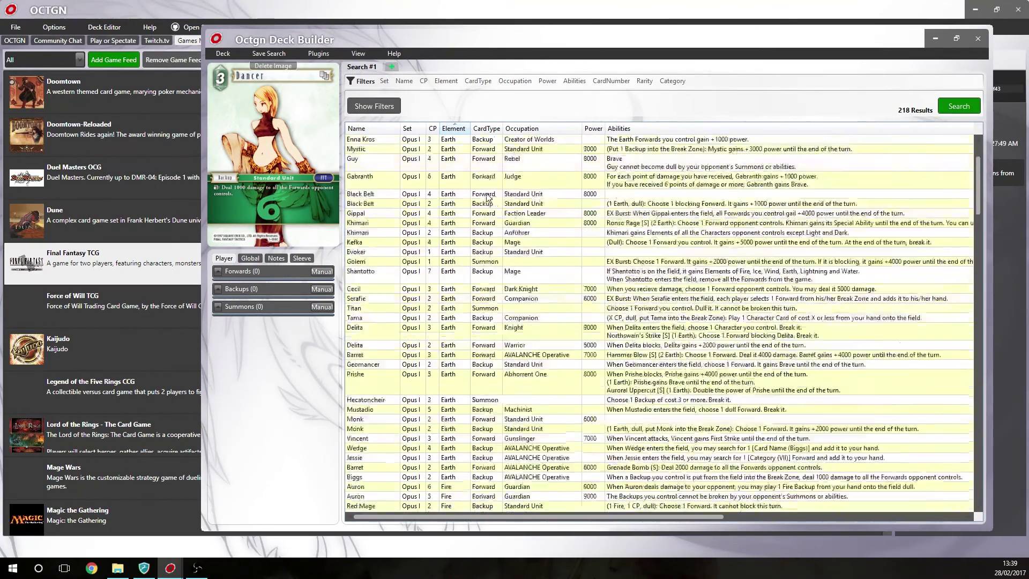
click(459, 179)
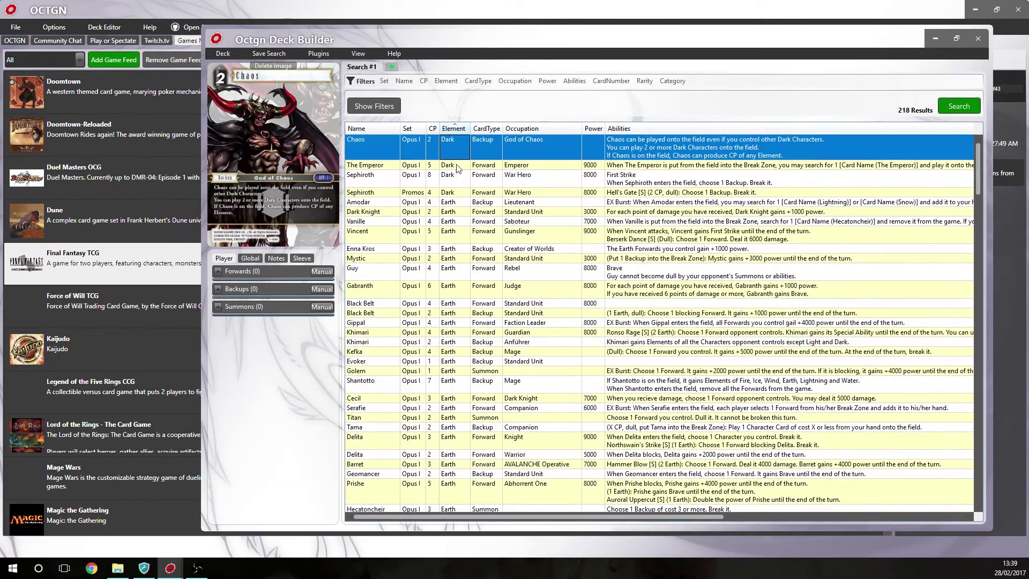
key(Down)
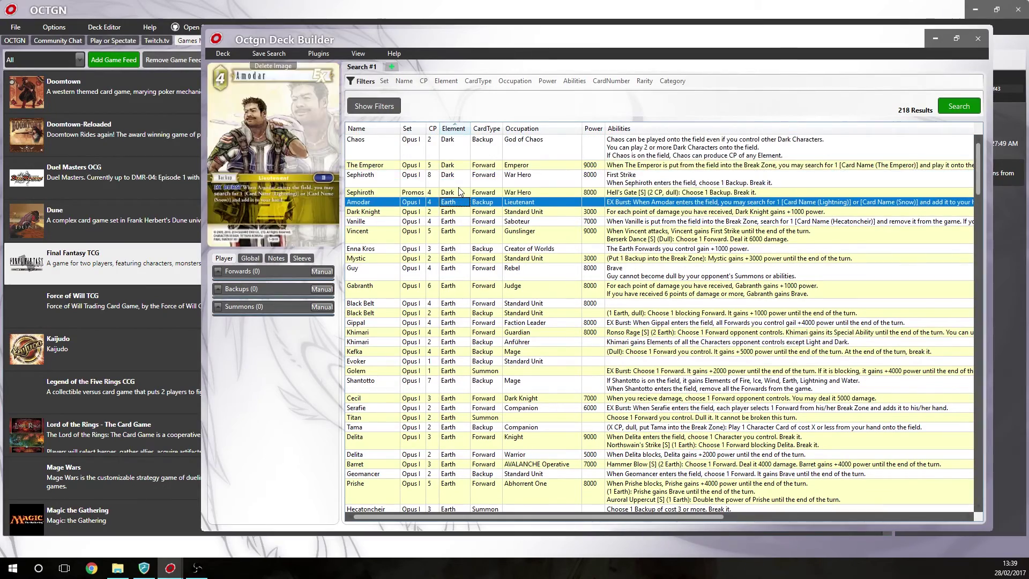
key(Up)
key(Down)
key(Down)
key(Down)
key(Down)
key(Down)
key(Down)
key(Down)
key(Down)
key(Down)
key(Down)
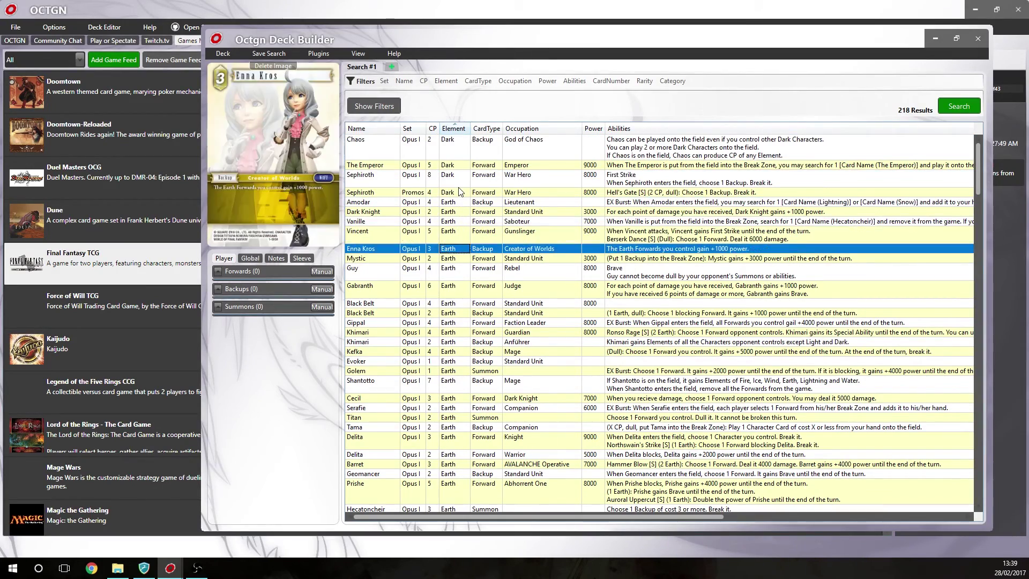
scroll(439, 361, down, 10)
scroll(439, 361, down, 3)
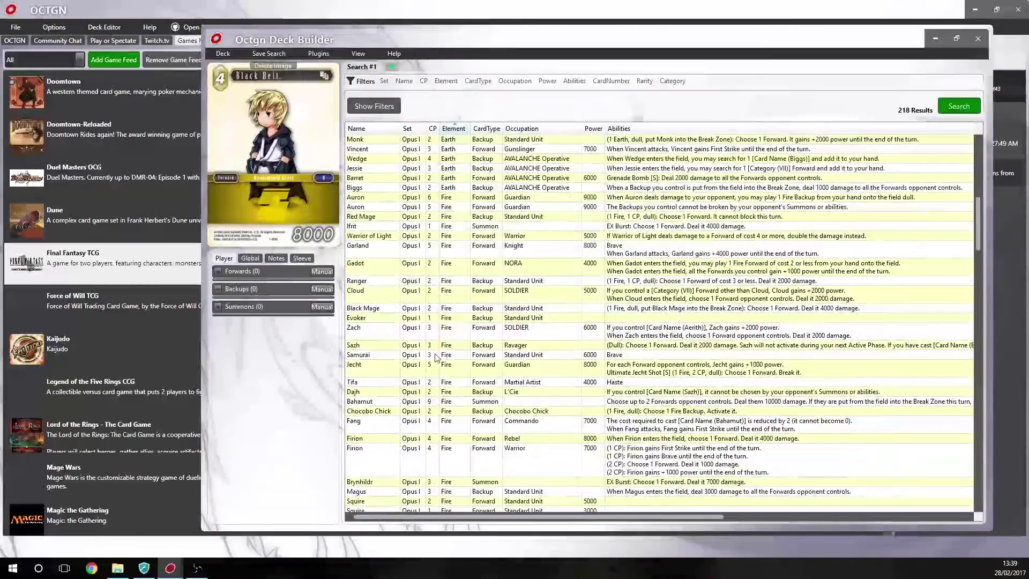
- Preview the Fire cards from Auron to the 7000-power Firion, and look over the remaining Fire and first Ice cards
click(421, 199)
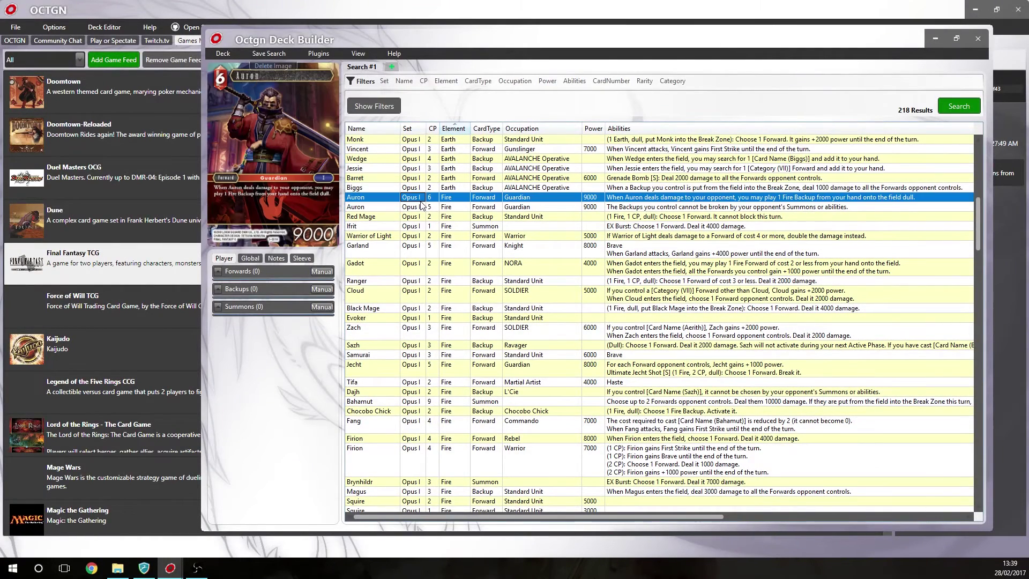
key(Down)
key(Down)
key(Down)
key(Down)
key(Down)
key(Down)
key(Down)
key(Down)
key(Down)
key(Down)
key(Down)
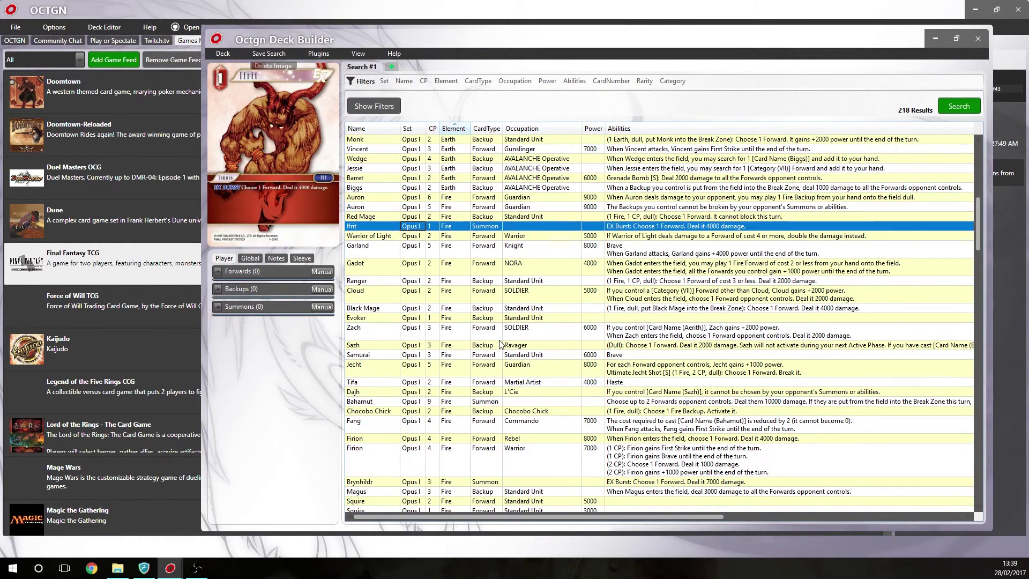
key(Down)
key(Down)
key(Down)
key(Down)
key(Down)
key(Down)
key(Down)
key(Down)
key(Down)
key(Down)
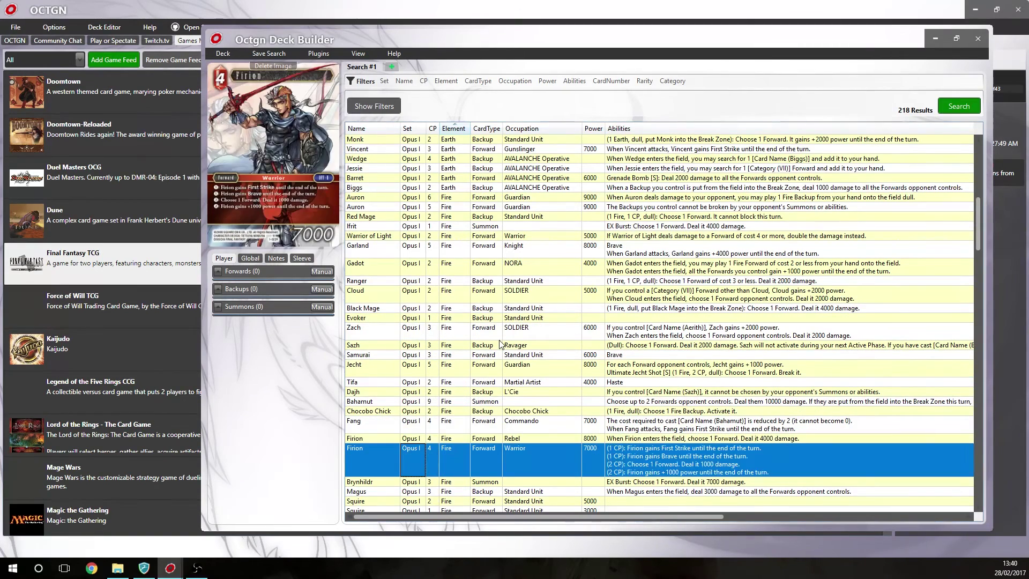
scroll(515, 281, down, 10)
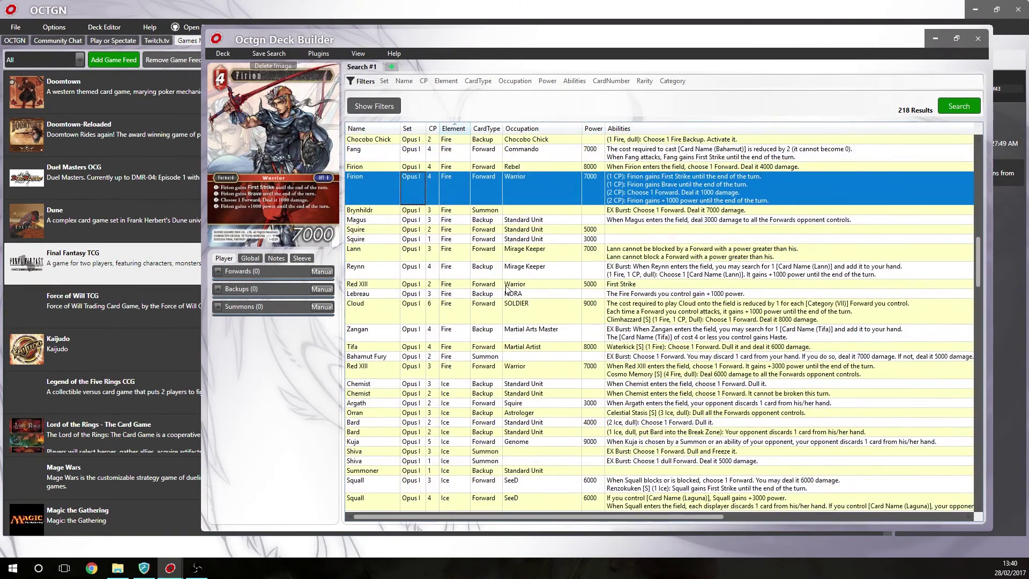
scroll(447, 236, up, 9)
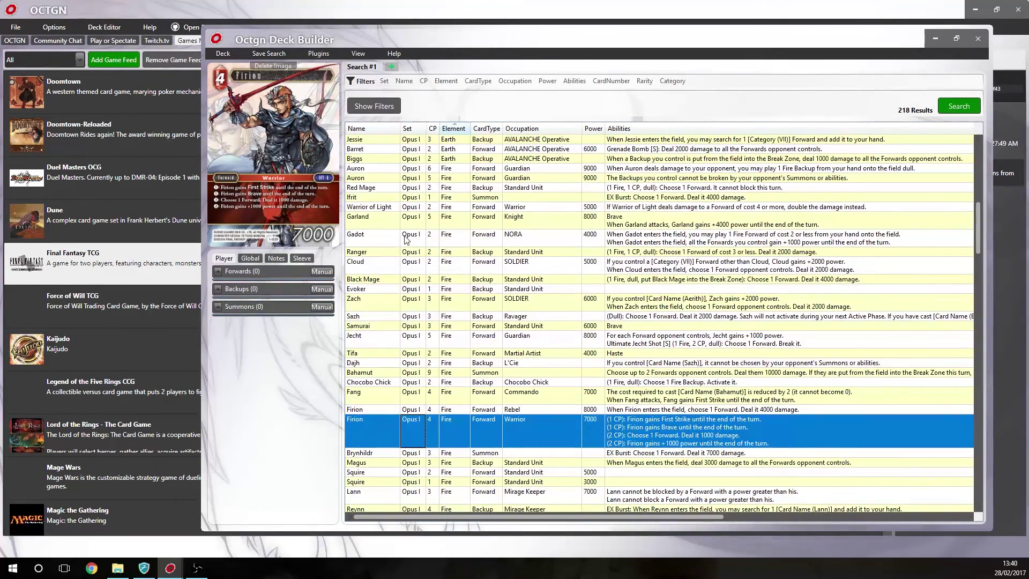
- Add one copy of the 2 CP Fire card Warrior of Light to each of the Forwards, Backups and Summons deck sections
click(387, 207)
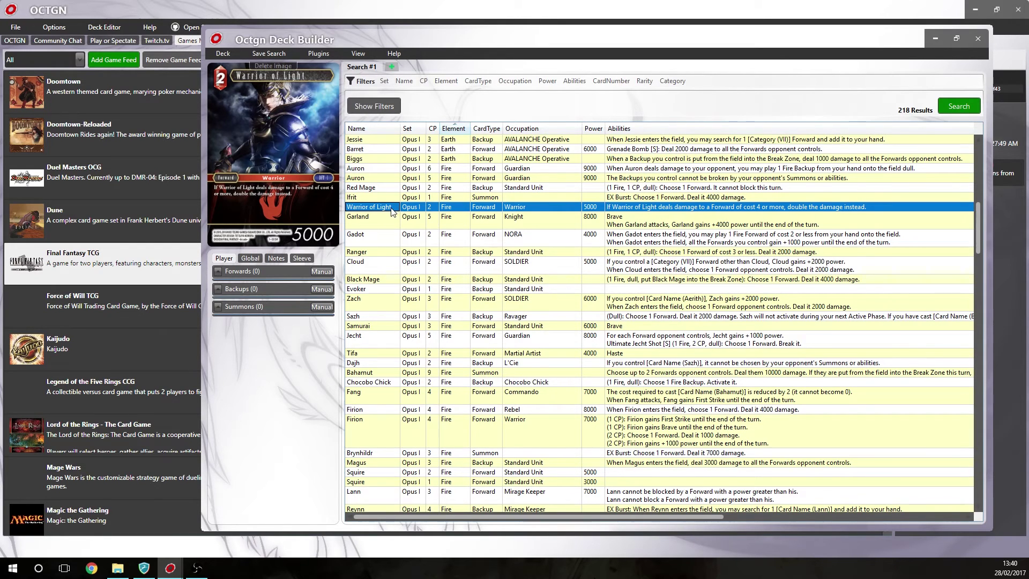
drag(391, 212, 247, 271)
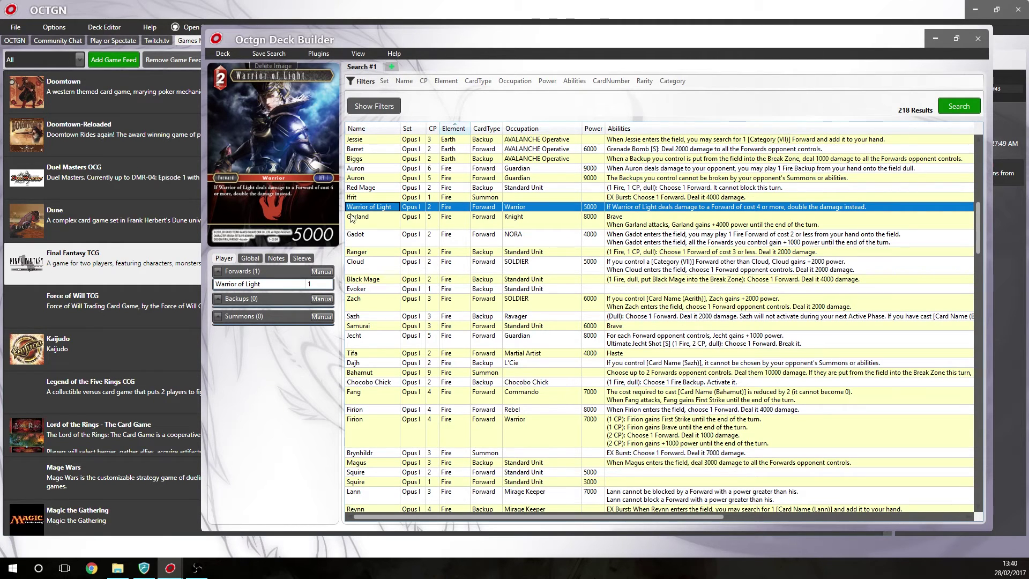
drag(354, 212, 277, 334)
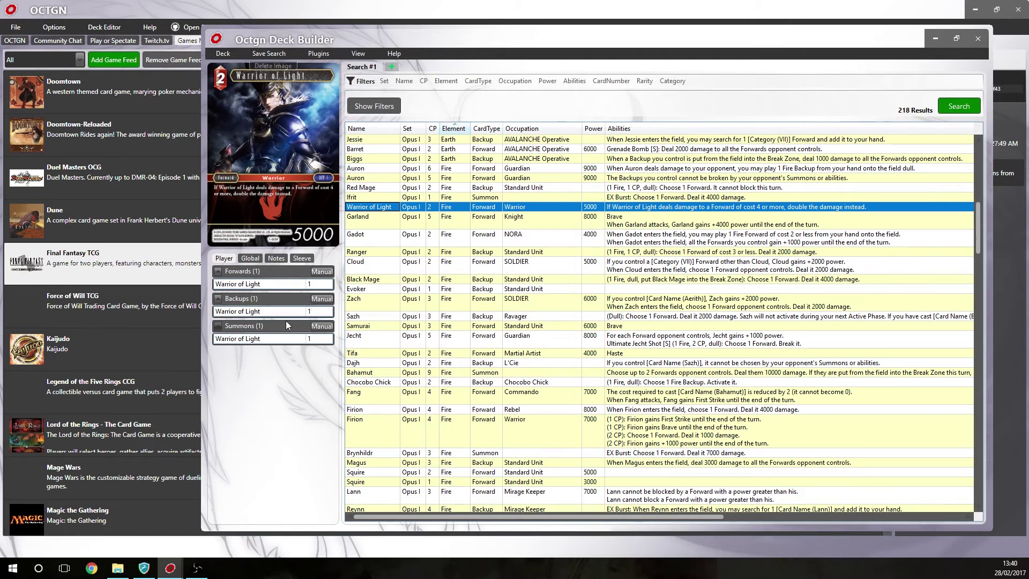
- Remove Warrior of Light from the deck's Backups and Summons sections
click(290, 313)
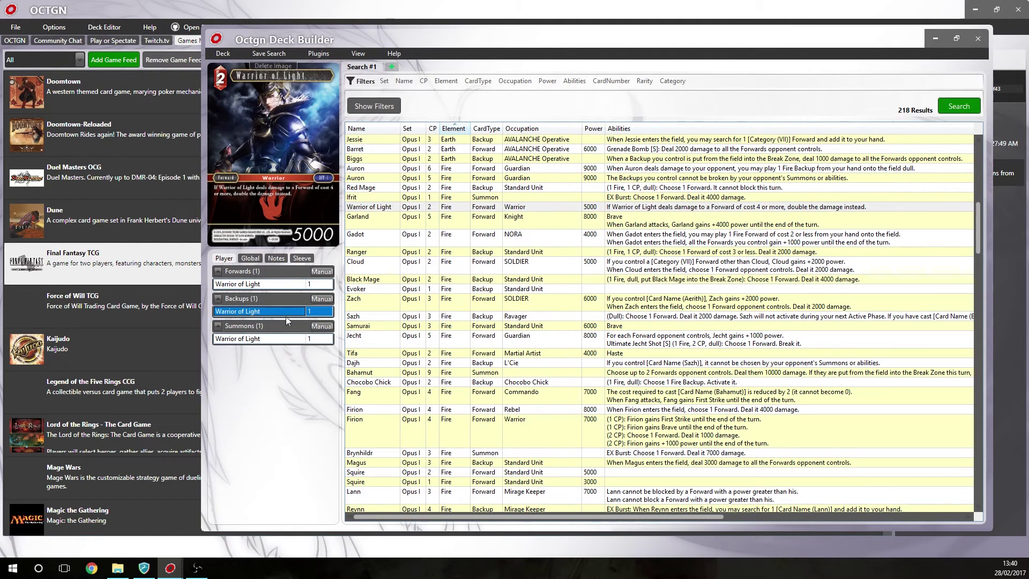
click(291, 313)
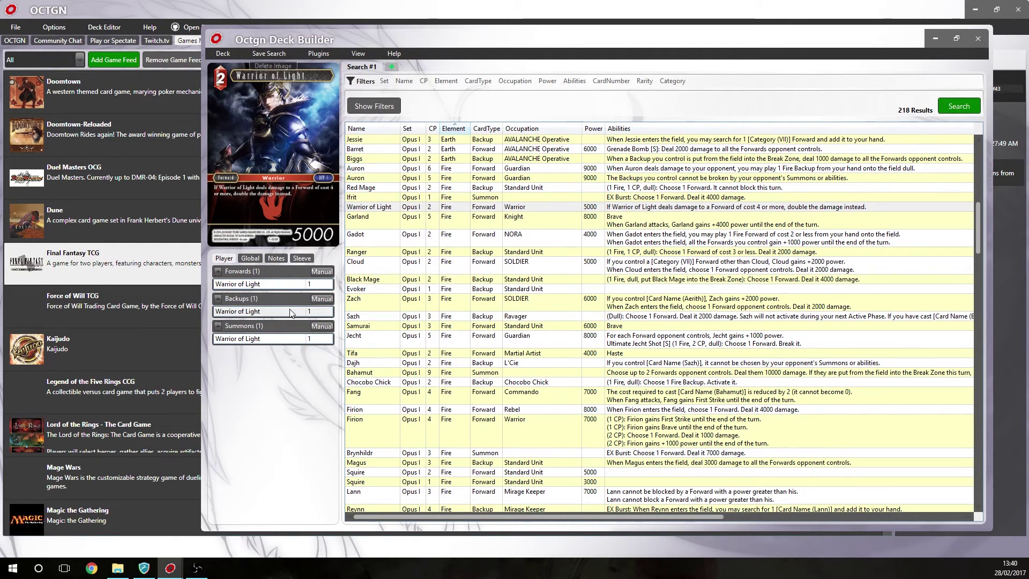
click(279, 316)
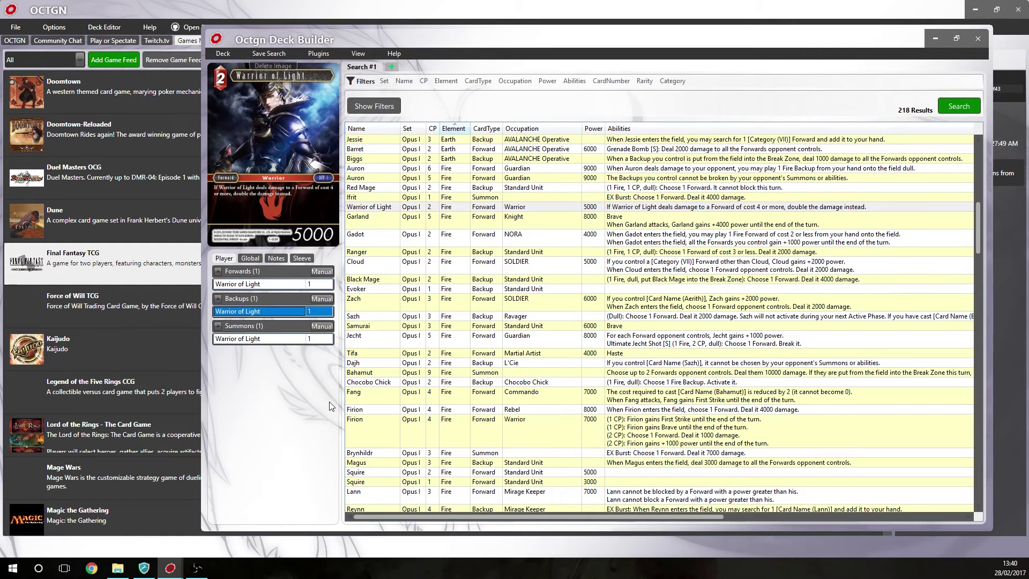
key(Delete)
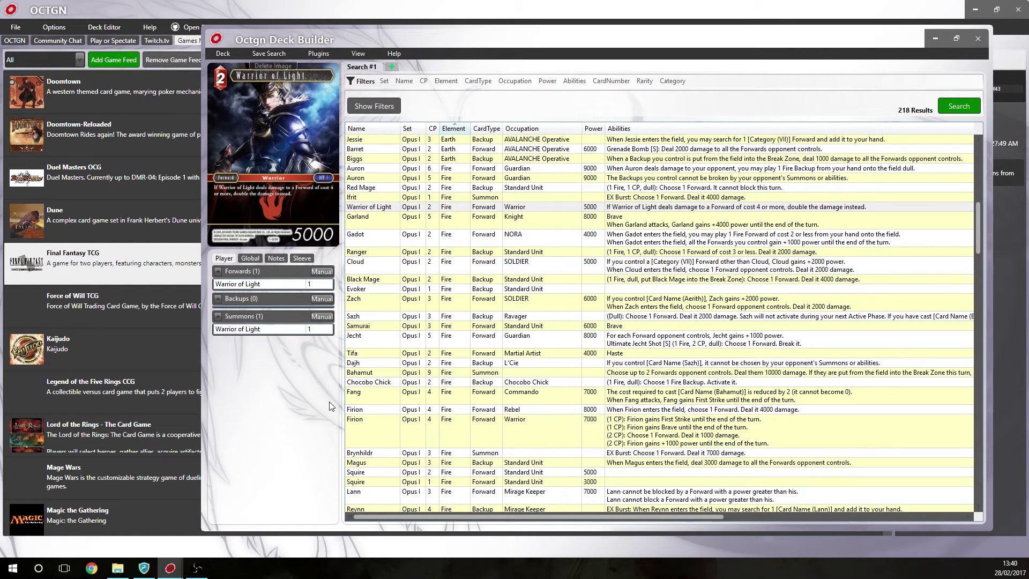
click(307, 332)
key(Delete)
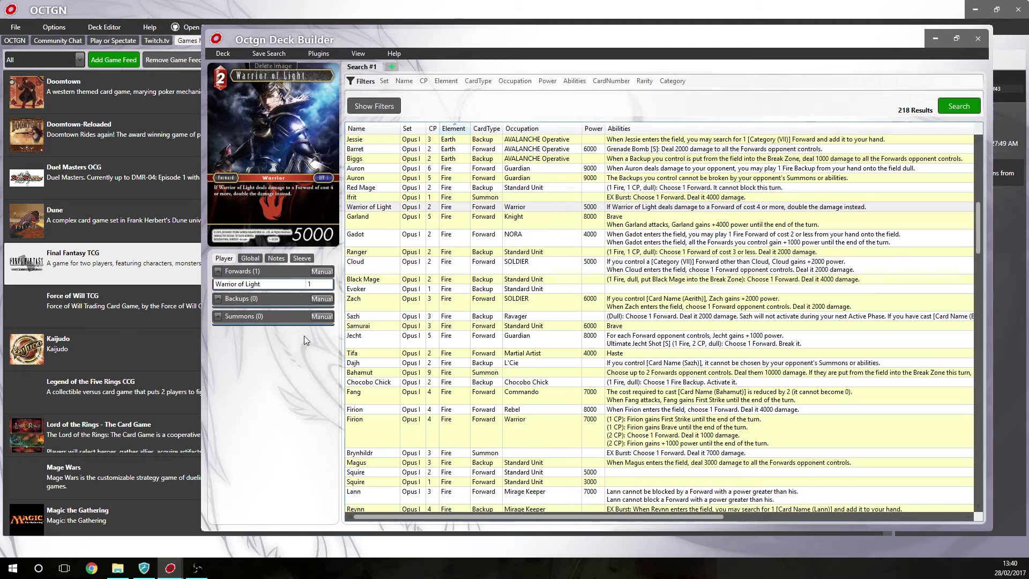
- Preview Warrior of Light in the deck and the Fire cards Cloud, Zach, Gadot and Dajh in the card list
click(310, 287)
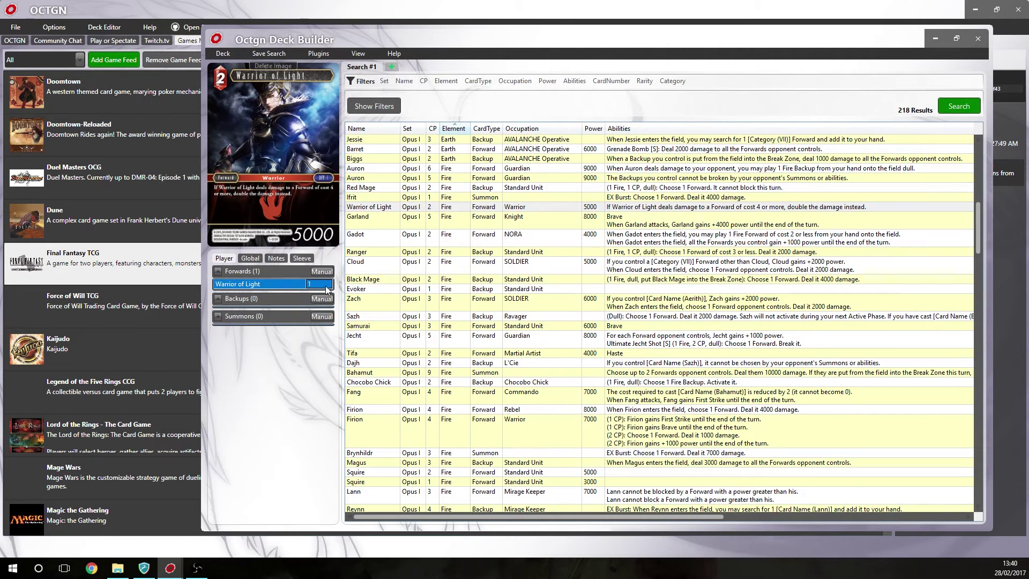
click(385, 272)
click(381, 298)
click(384, 237)
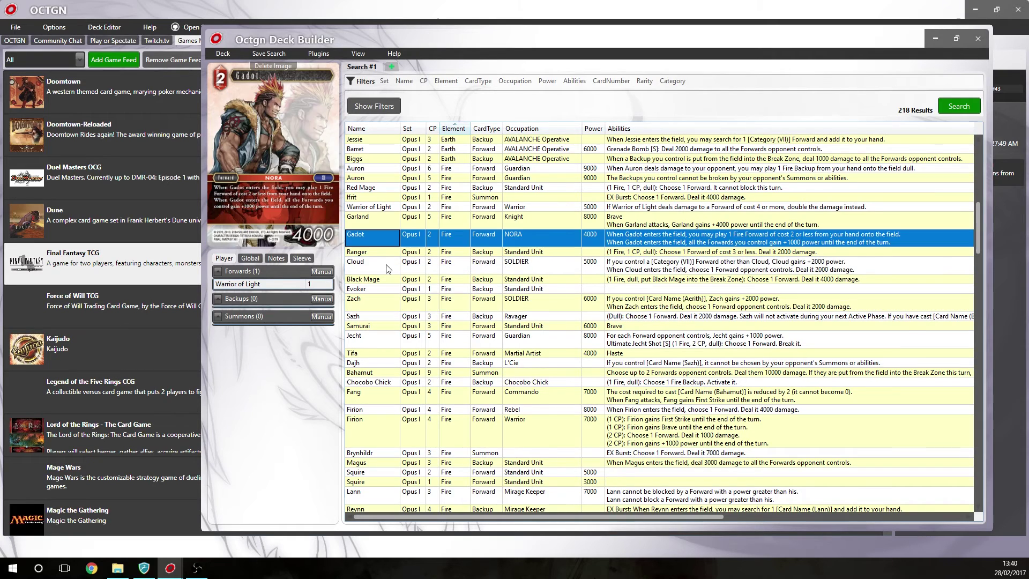
click(388, 300)
click(388, 363)
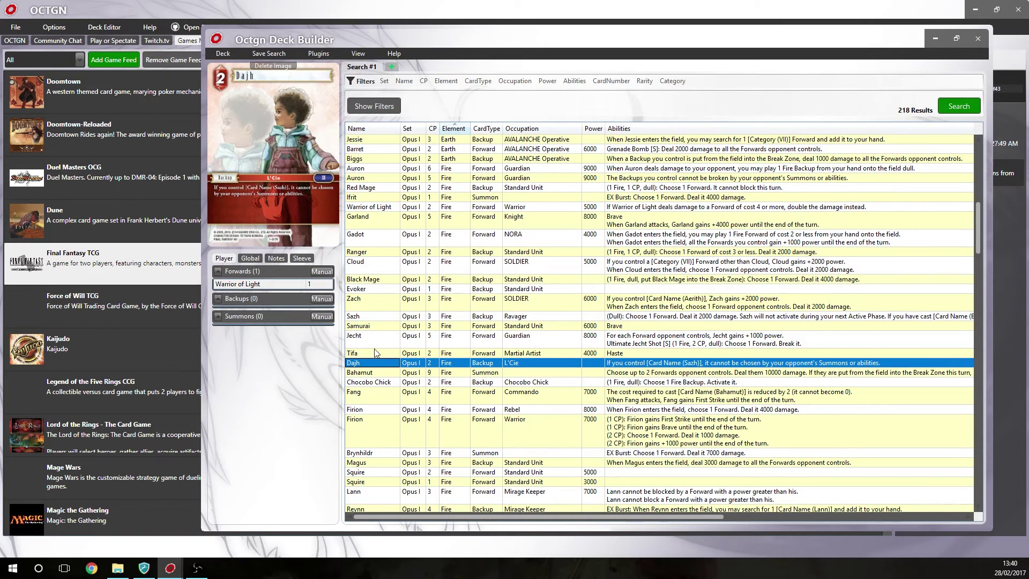
- Set the quantity of Warrior of Light in the deck's Forwards section to 3
click(321, 287)
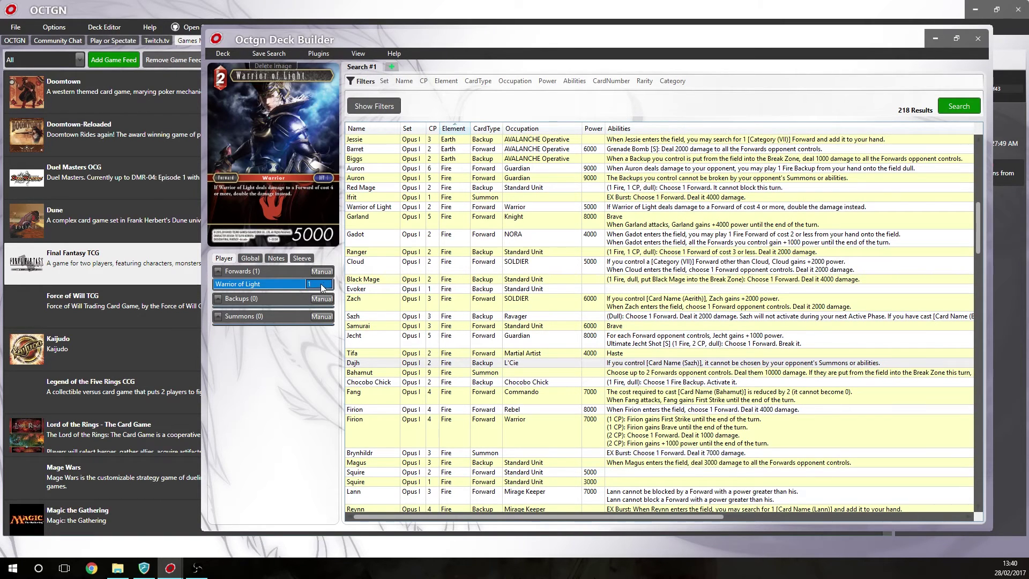
click(311, 284)
key(BackSpace)
key(Return)
click(406, 238)
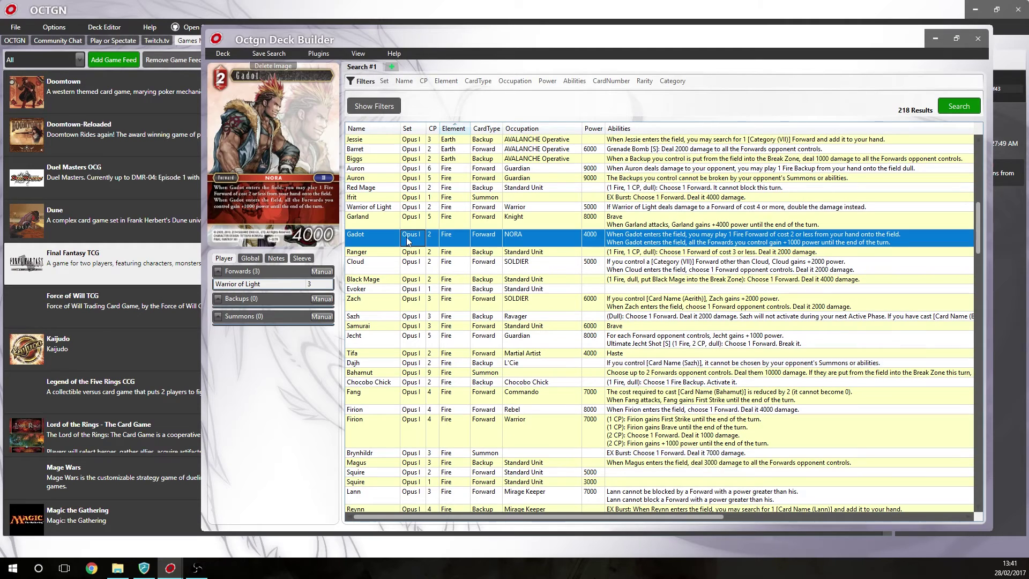
- Add one copy of each Fire Auron card to the Forwards section, and add the Earth card Biggs to Backups
click(414, 199)
drag(412, 179, 299, 290)
drag(386, 168, 299, 292)
click(386, 158)
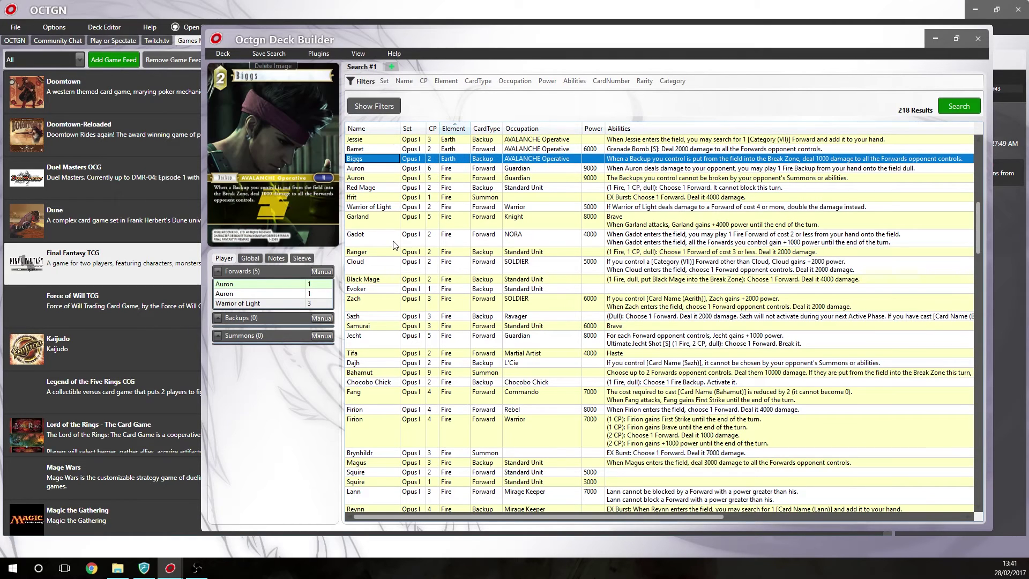
drag(384, 163, 289, 315)
drag(399, 162, 312, 332)
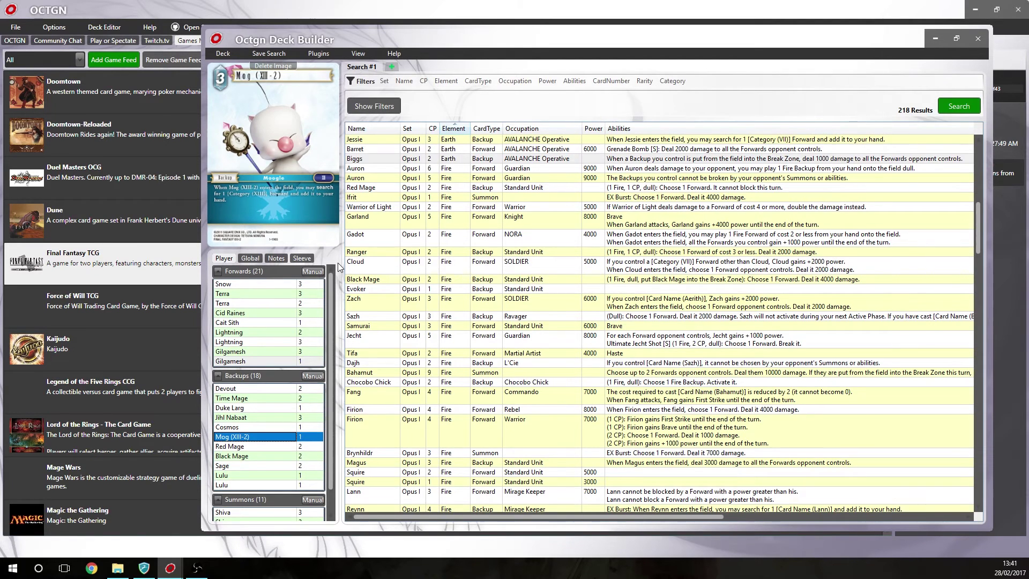
- Preview the deck's Forwards from Terra to the last Gilgamesh, and look over its Backups and Summons
click(248, 296)
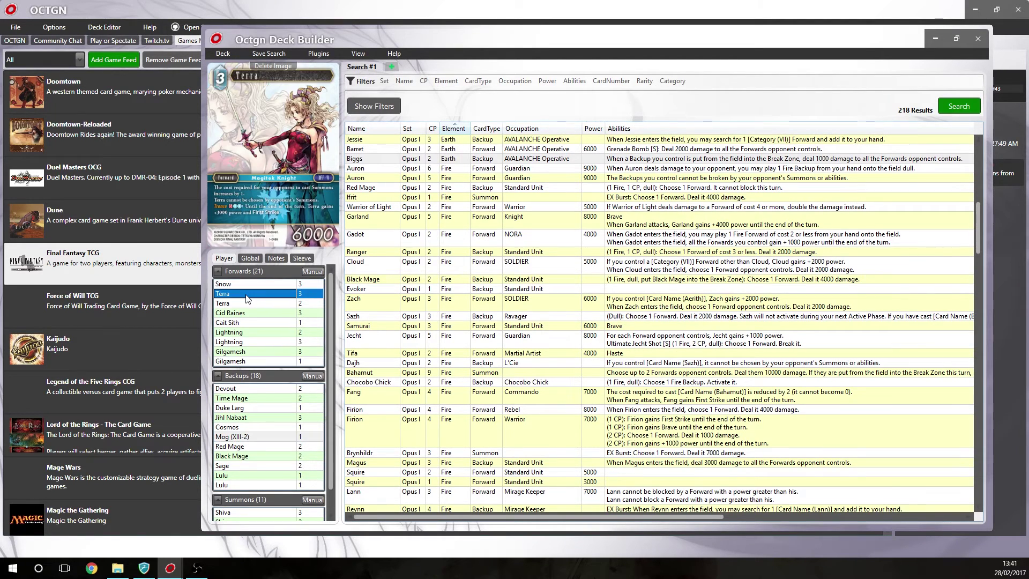
key(Down)
key(Down)
key(Down)
key(Down)
key(Down)
key(Down)
key(Down)
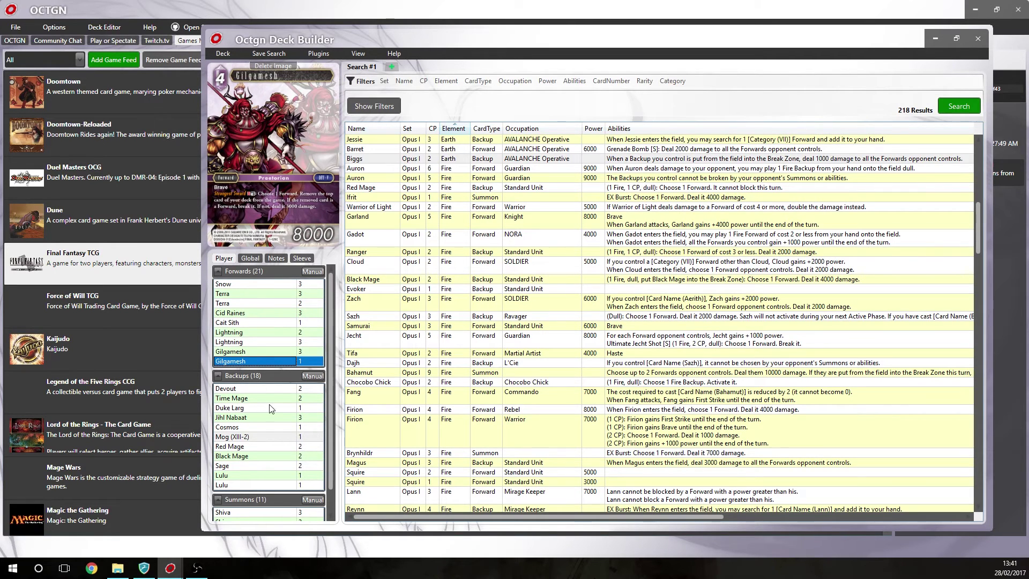
scroll(269, 404, down, 1)
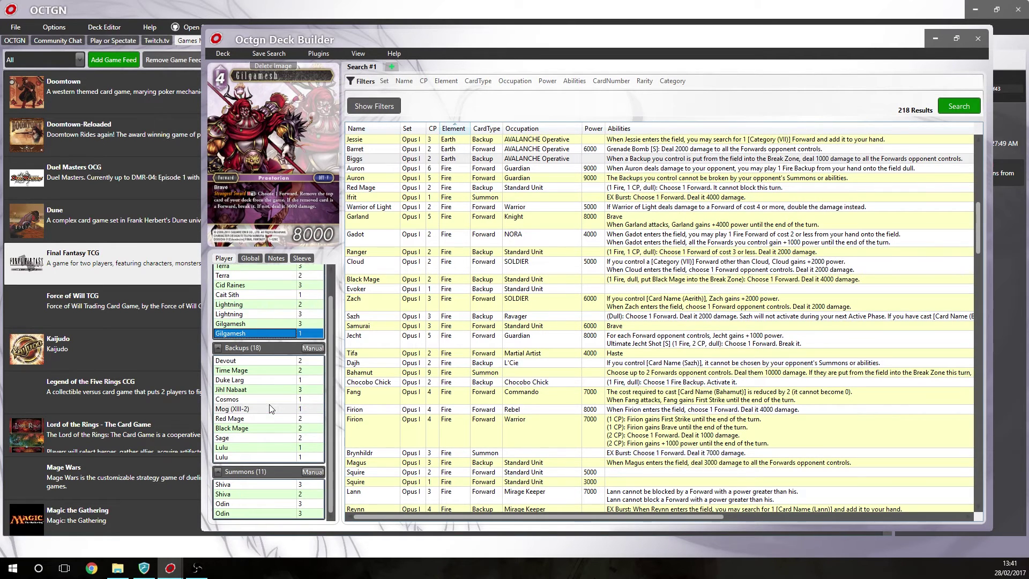
- Save the deck as "example deck" in the OCTGN Decks folder
click(223, 53)
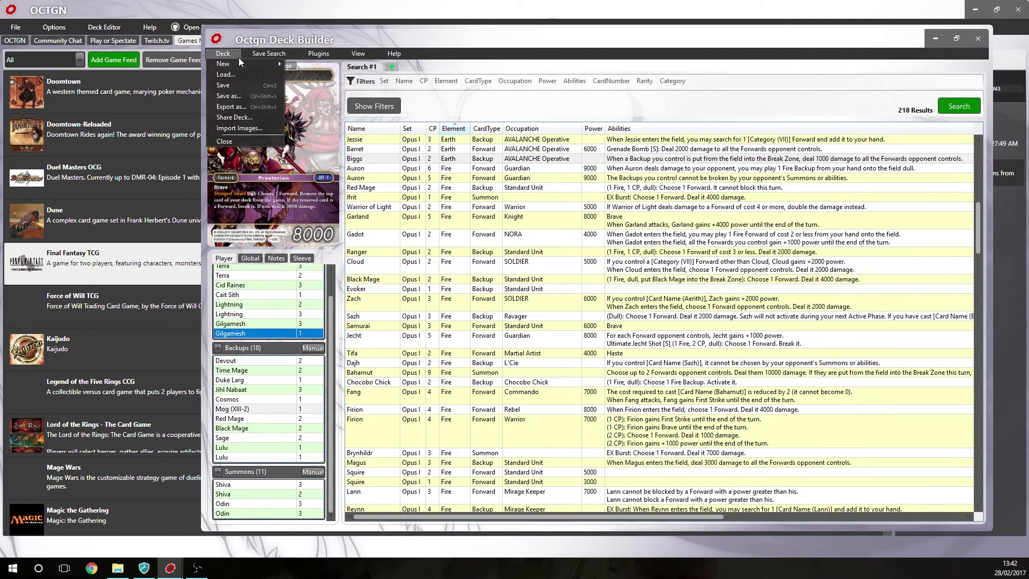
mouse_move(243, 62)
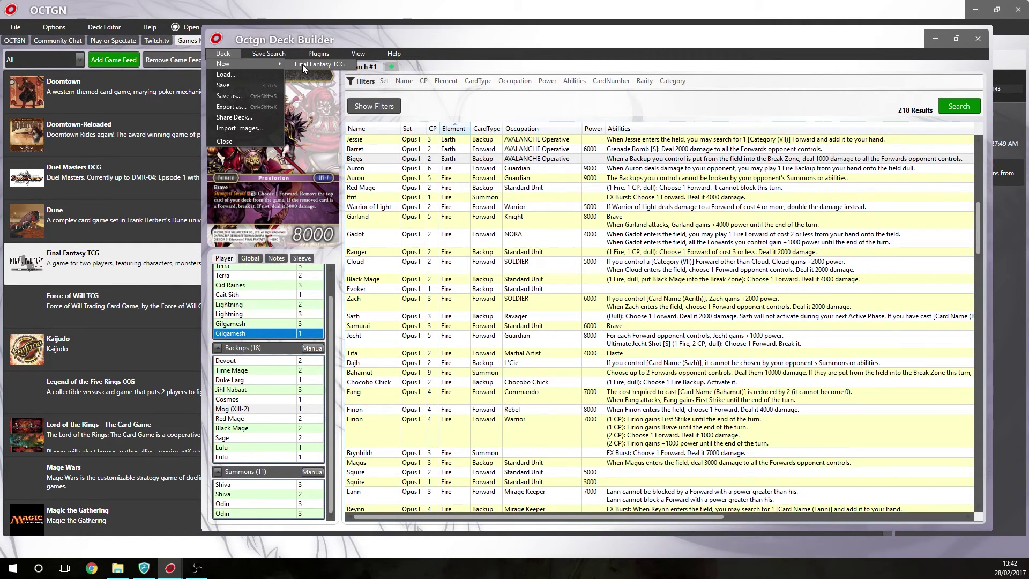
click(234, 97)
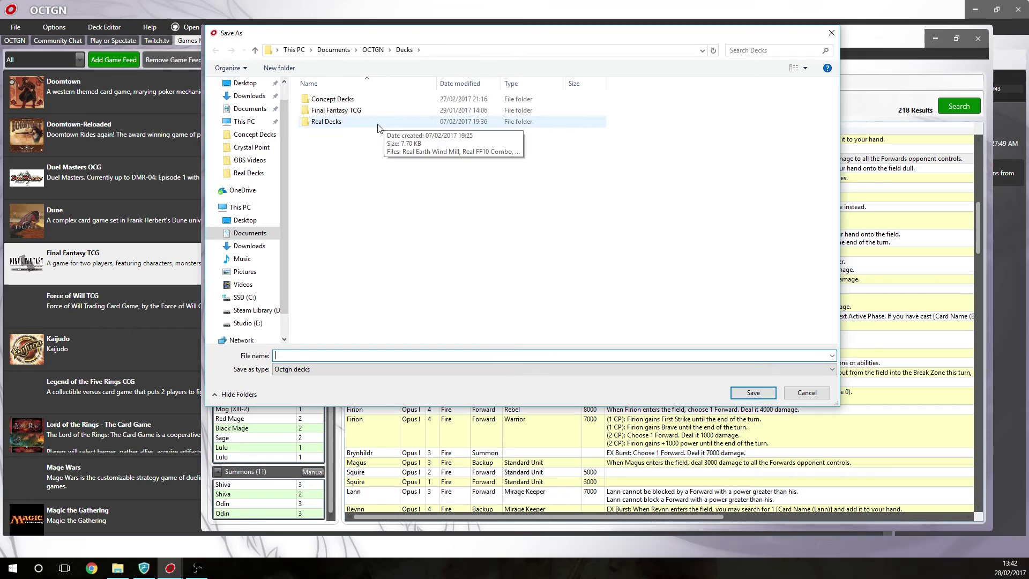
click(334, 111)
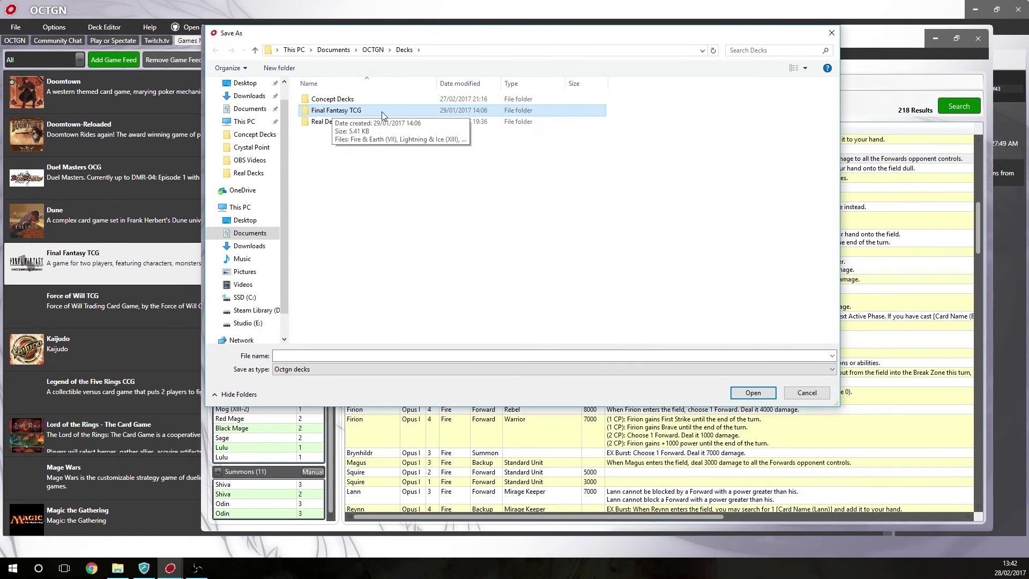
click(340, 100)
click(344, 122)
click(347, 99)
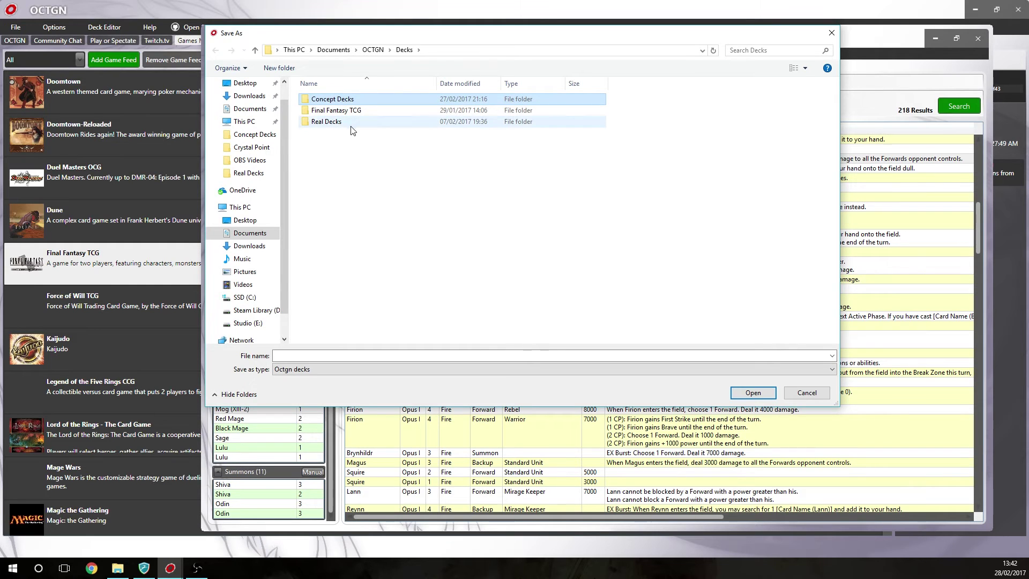
click(349, 122)
click(347, 101)
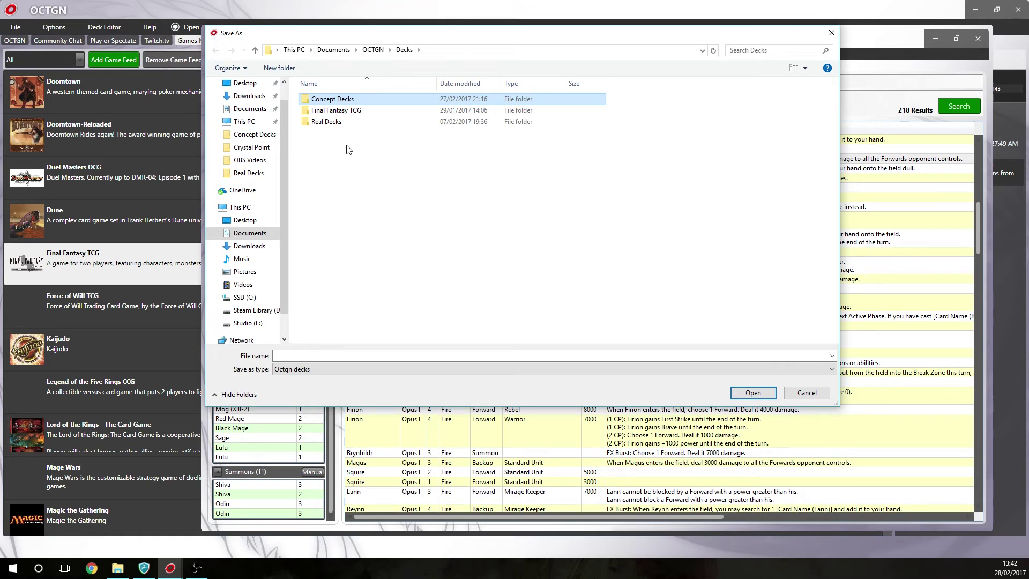
click(470, 356)
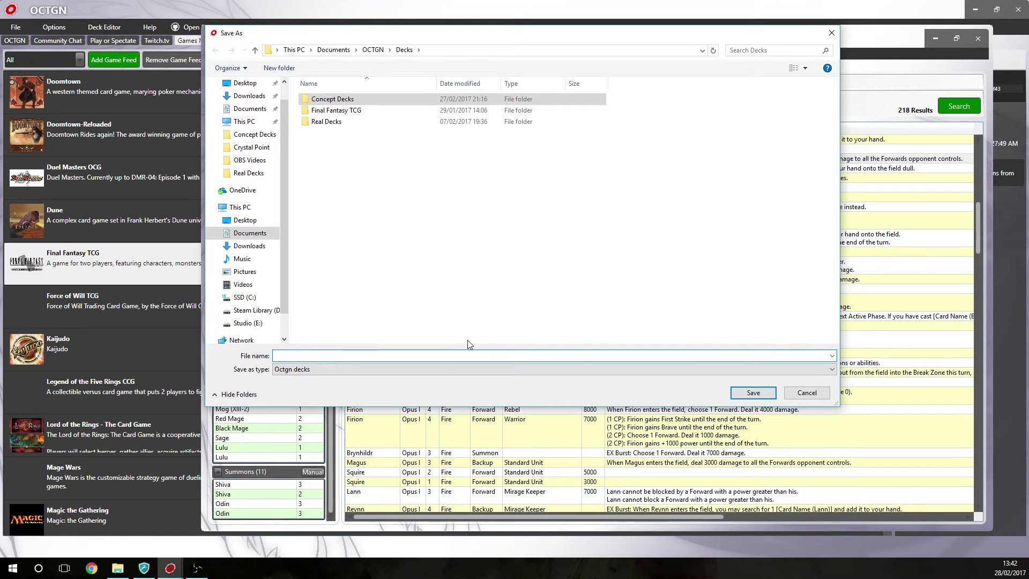
text(example)
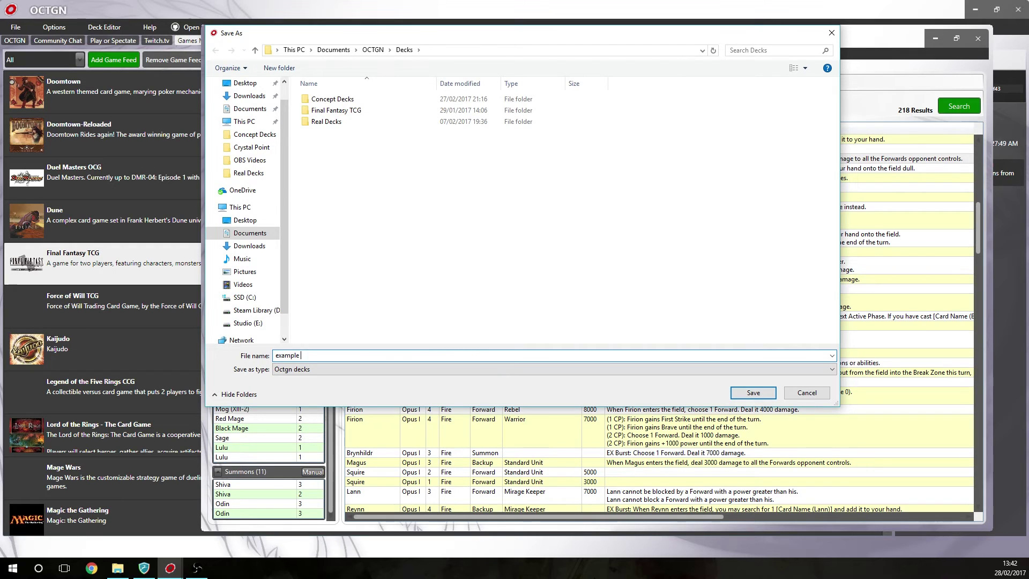
text( deck)
key(Return)
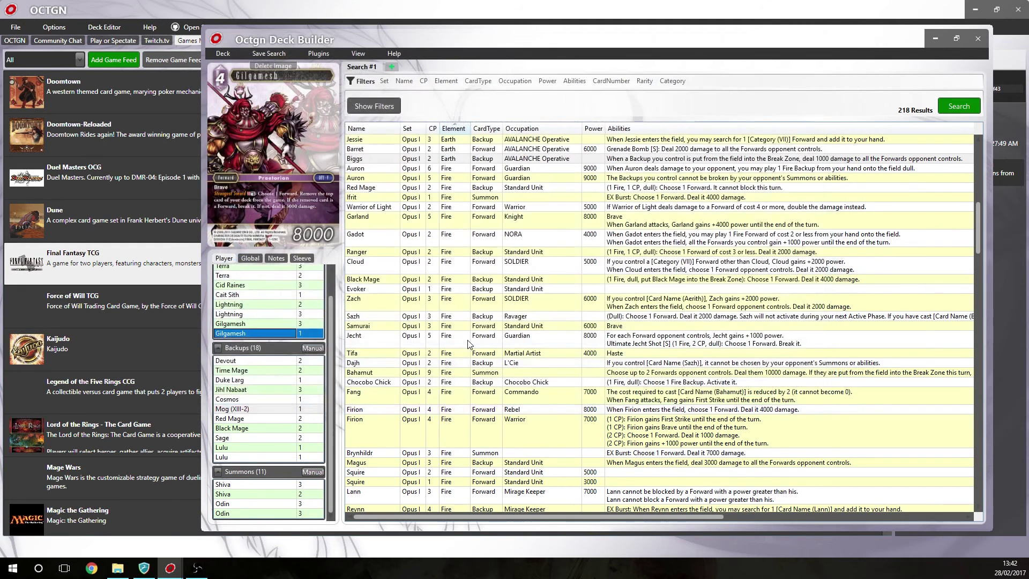
- Try to share the deck online under the name "example share"
click(230, 52)
mouse_move(239, 64)
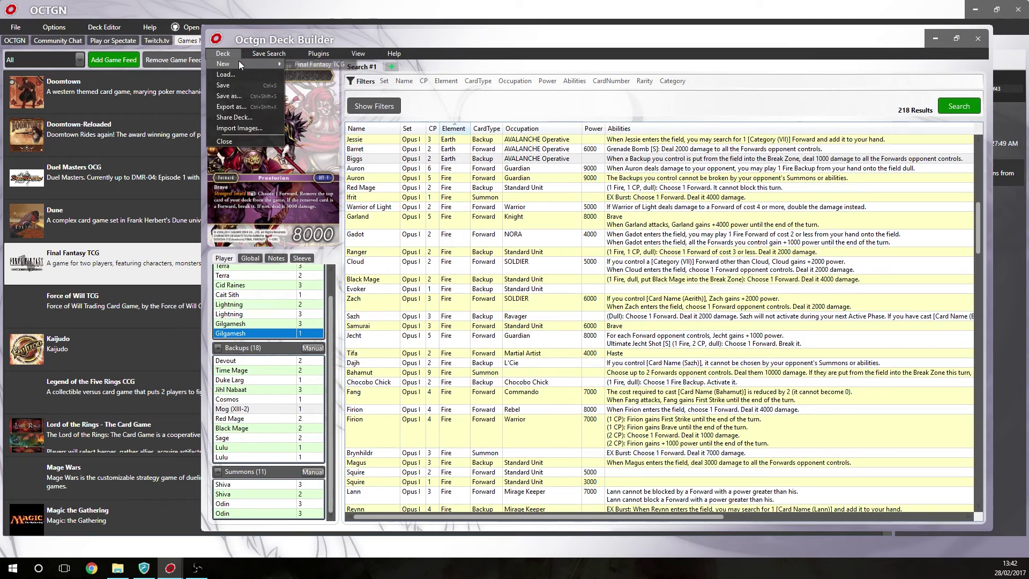
click(250, 118)
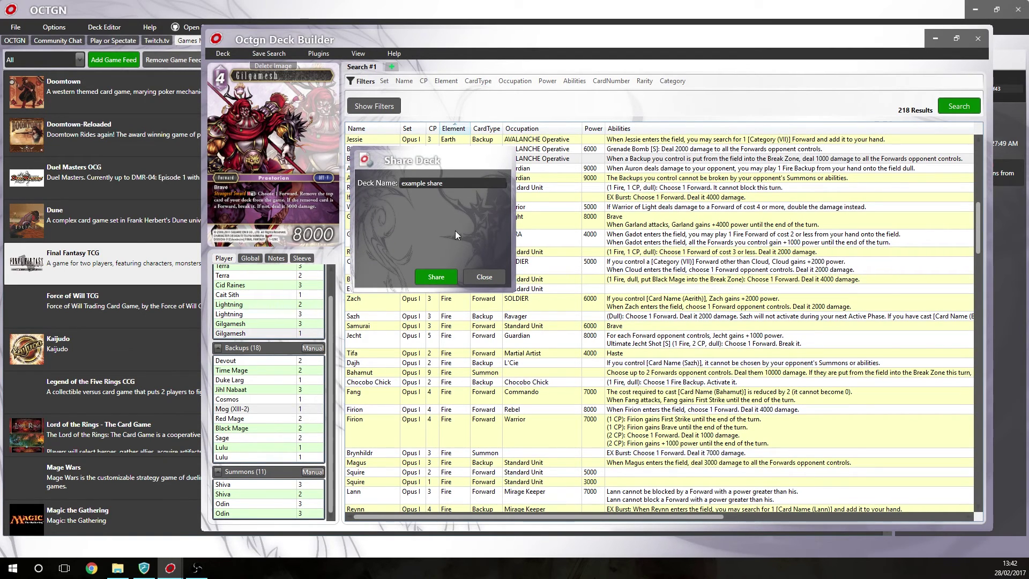
click(455, 278)
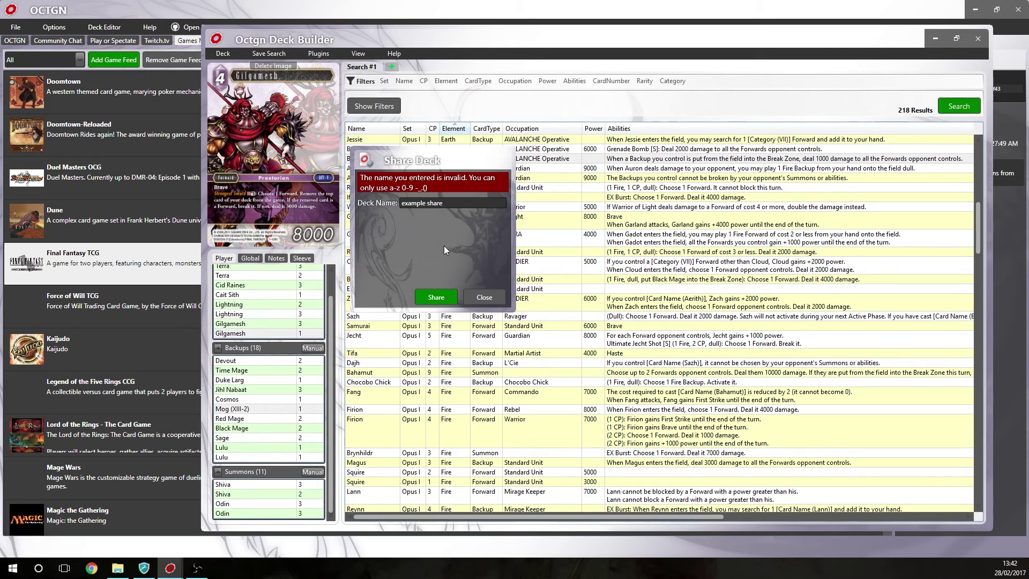
- Share the deck under the name "exampleshare" and select its share URL
double_click(442, 202)
click(436, 297)
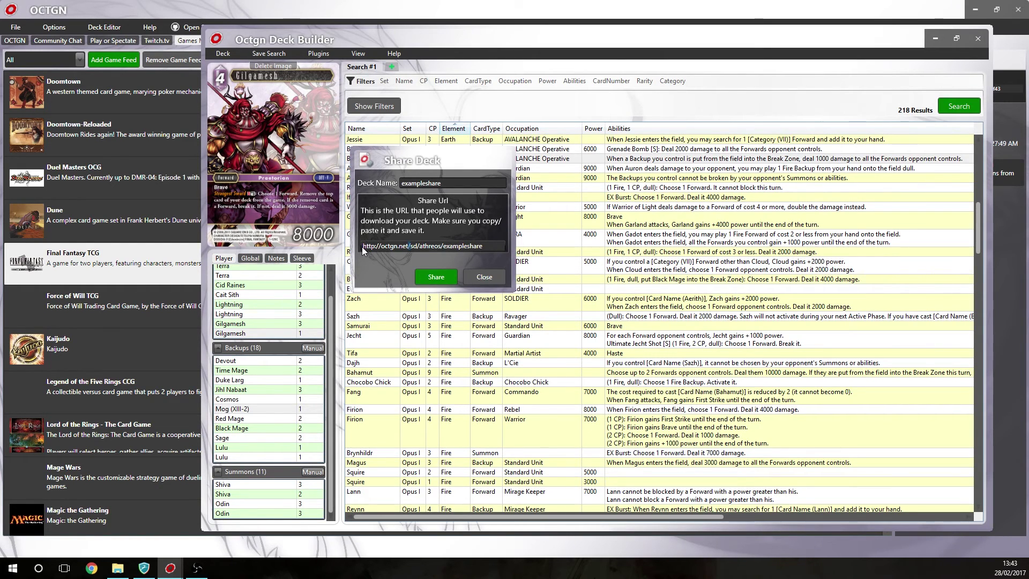
triple_click(438, 246)
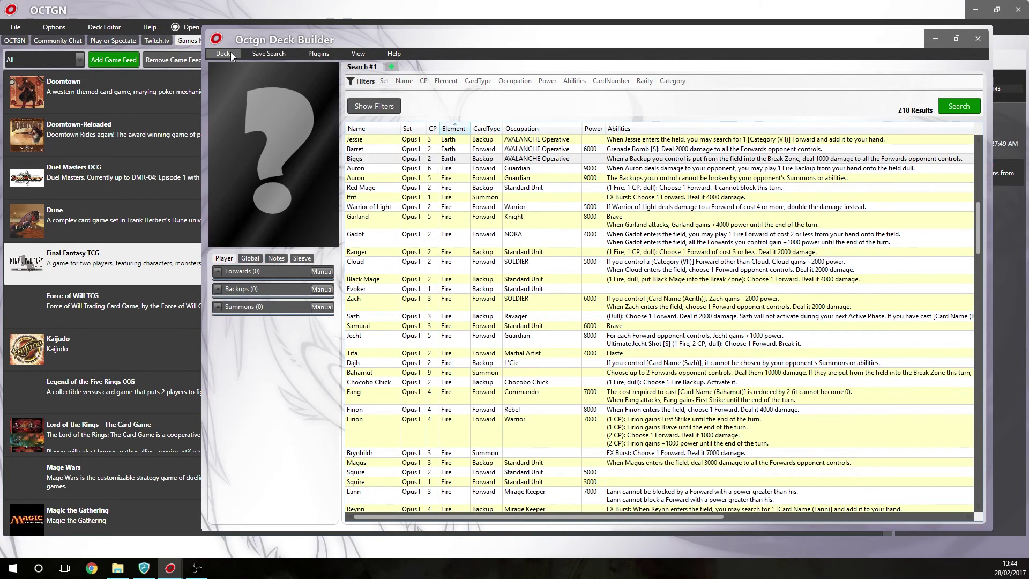
- Load the saved deck "example deck" from the Decks folder
click(230, 53)
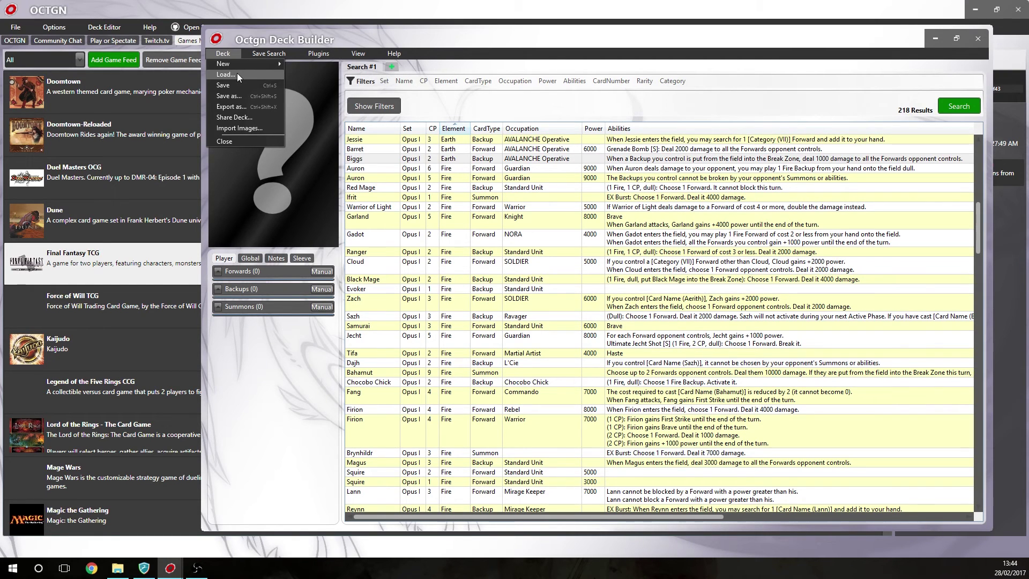
click(237, 74)
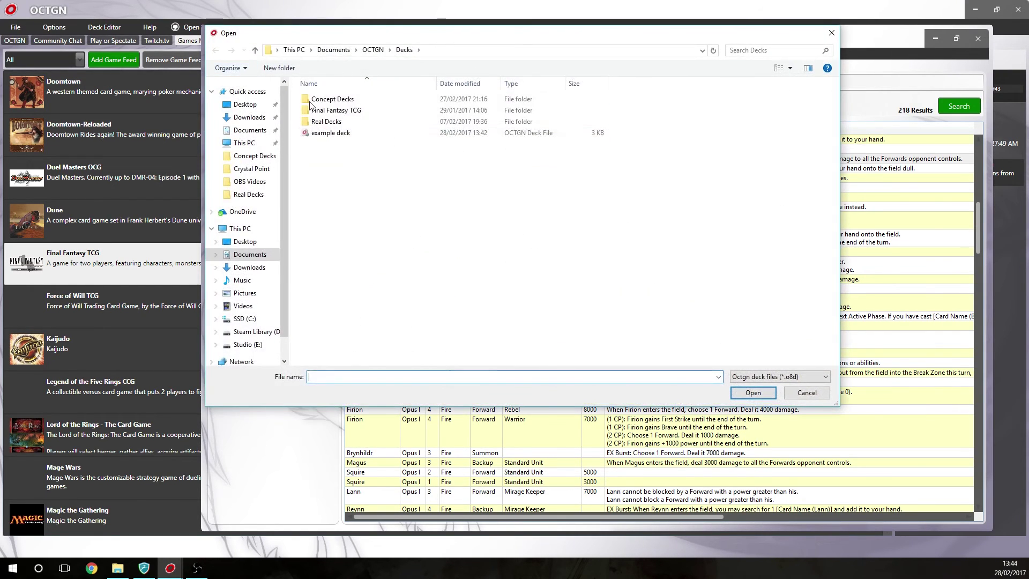
click(357, 138)
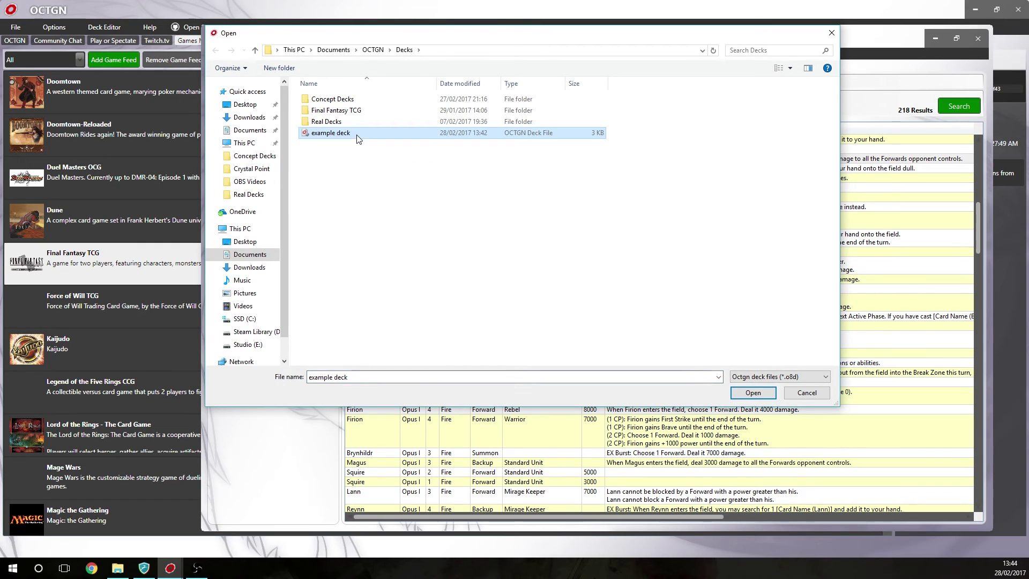
double_click(346, 134)
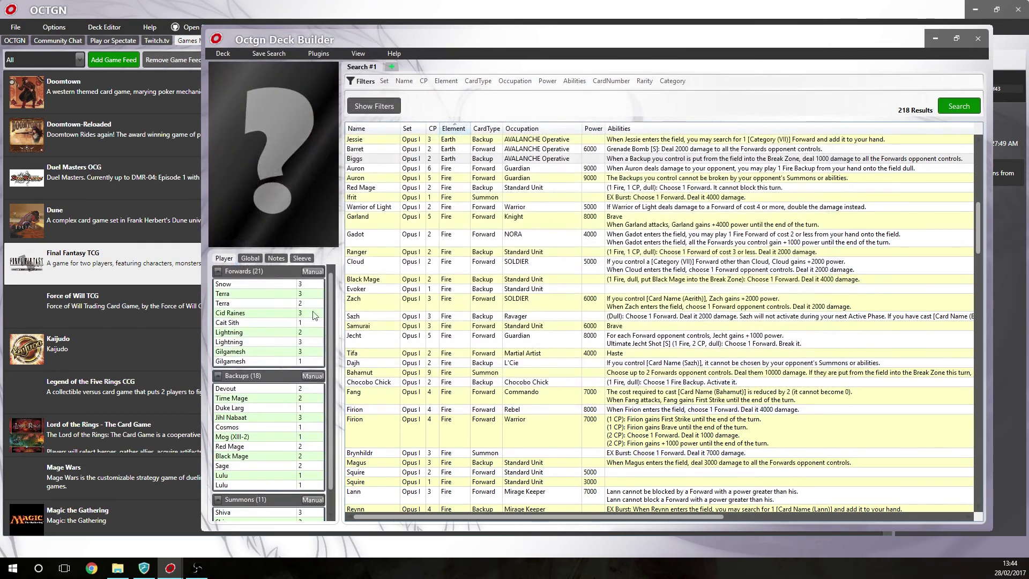
- Preview the loaded deck's Forwards from Snow to the last Gilgamesh, and the 4 CP Lightning
click(284, 301)
click(280, 285)
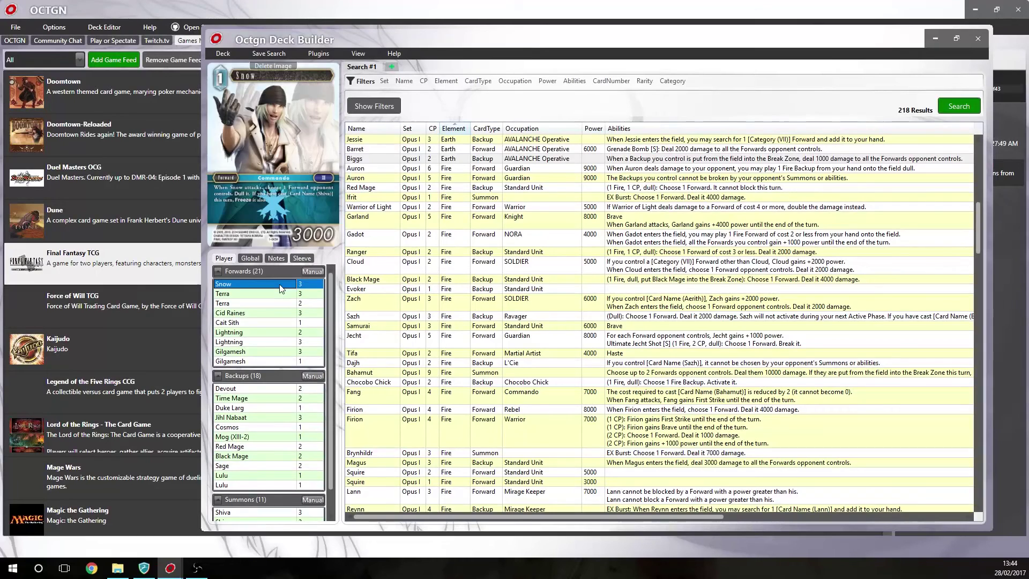
key(Down)
key(Down)
key(Down)
key(Down)
key(Down)
key(Down)
key(Down)
key(Down)
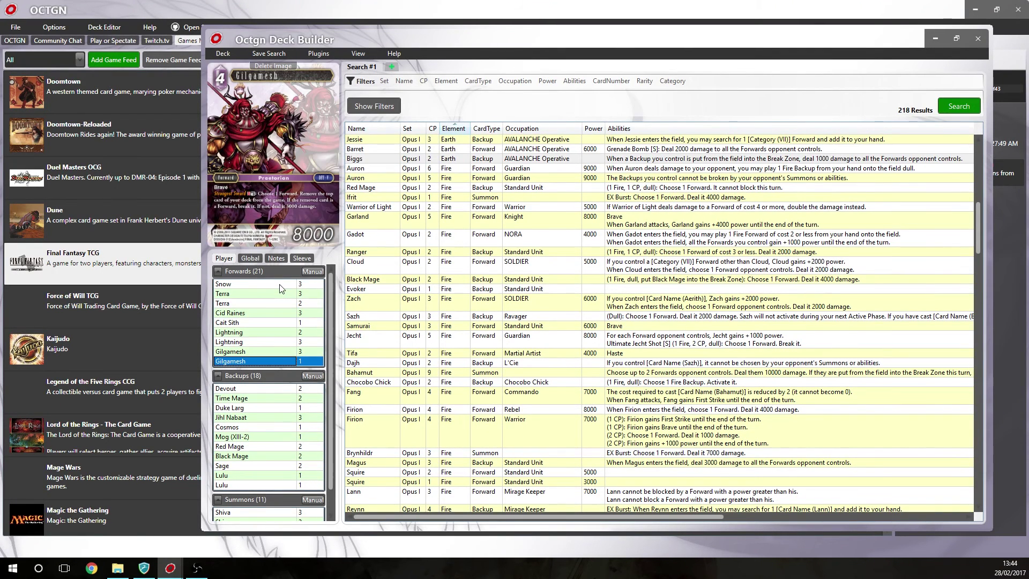
click(280, 342)
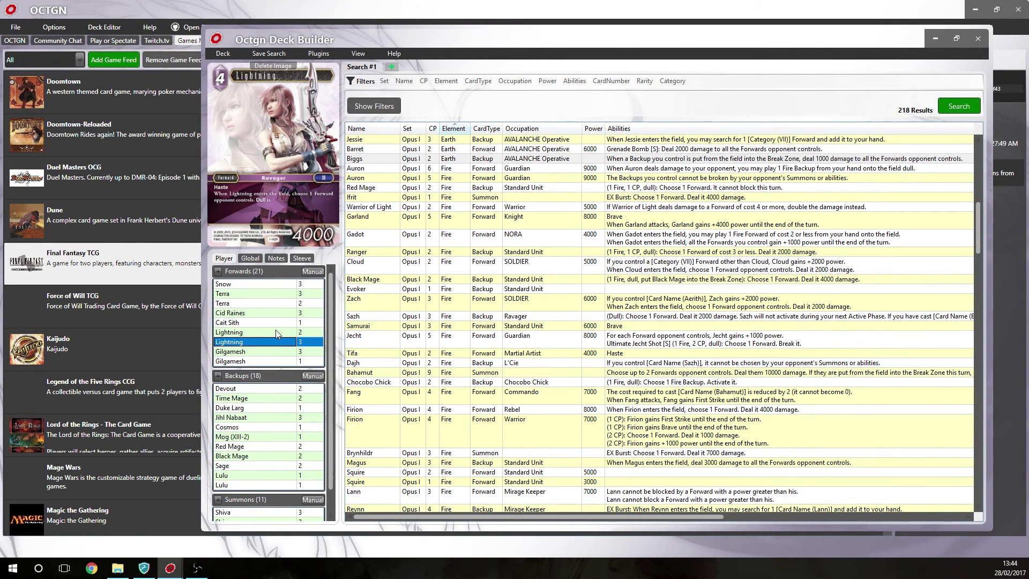
- Remove both copies of the 6 CP Lightning from the deck's Forwards section
click(276, 330)
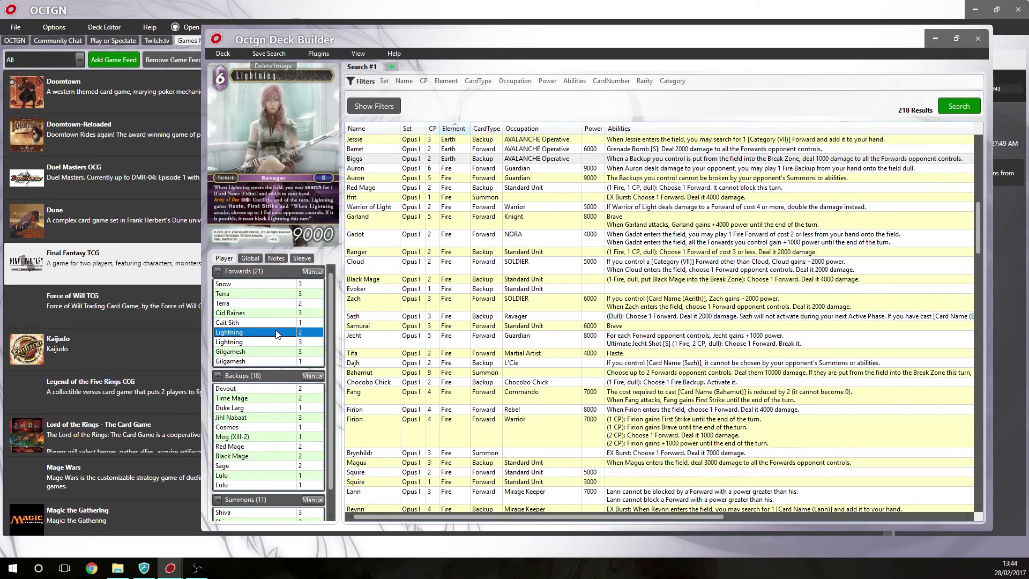
double_click(276, 333)
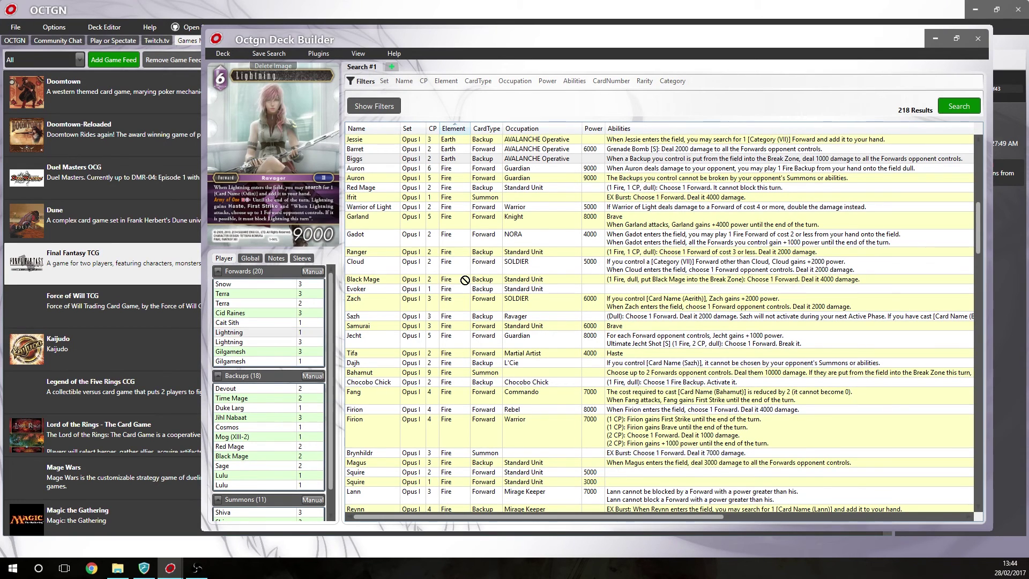
click(273, 333)
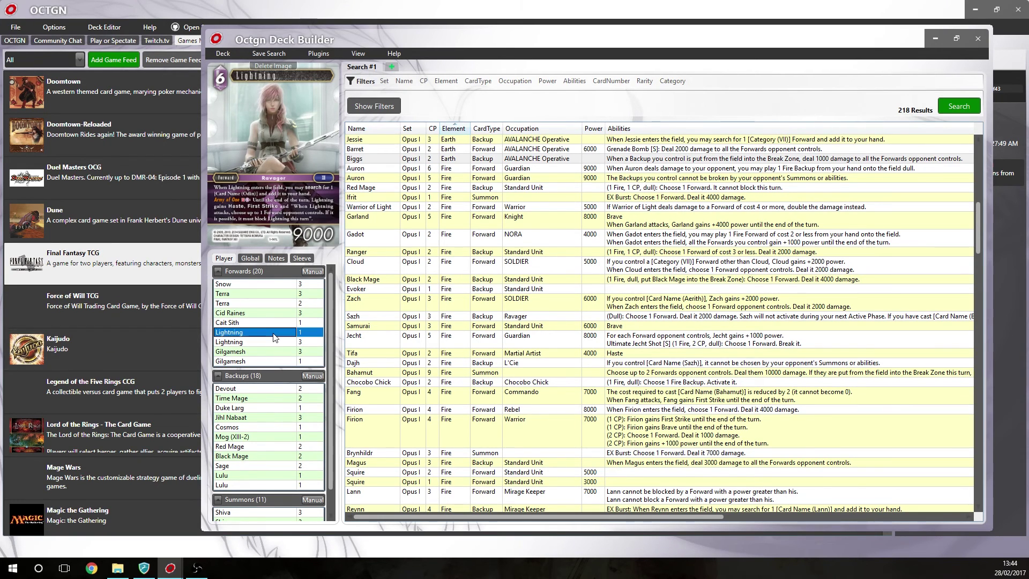
double_click(273, 333)
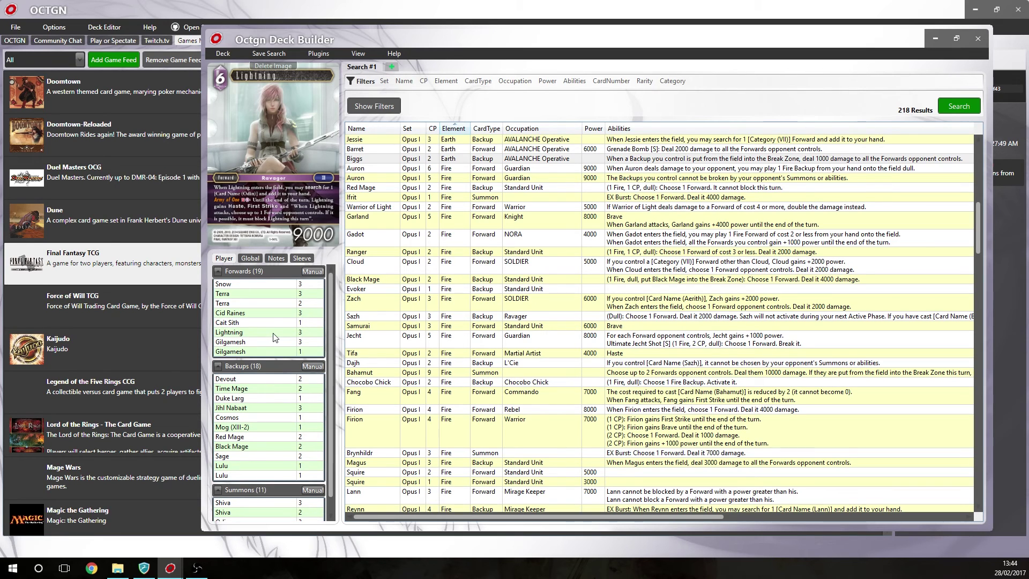
- Preview the Red Mage backup and the single-copy Gilgamesh forward, and save the edited deck
click(294, 420)
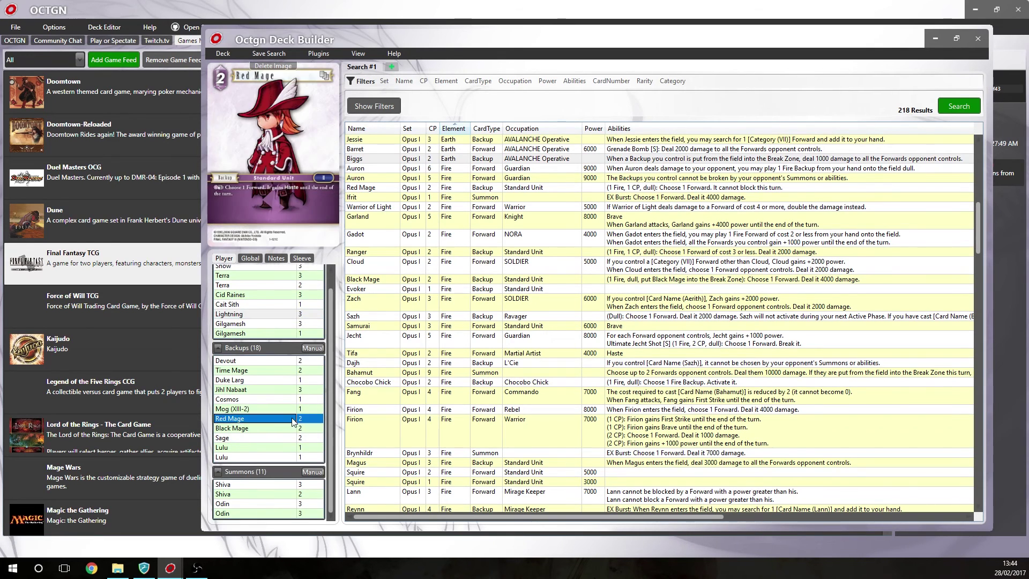
click(304, 354)
click(219, 55)
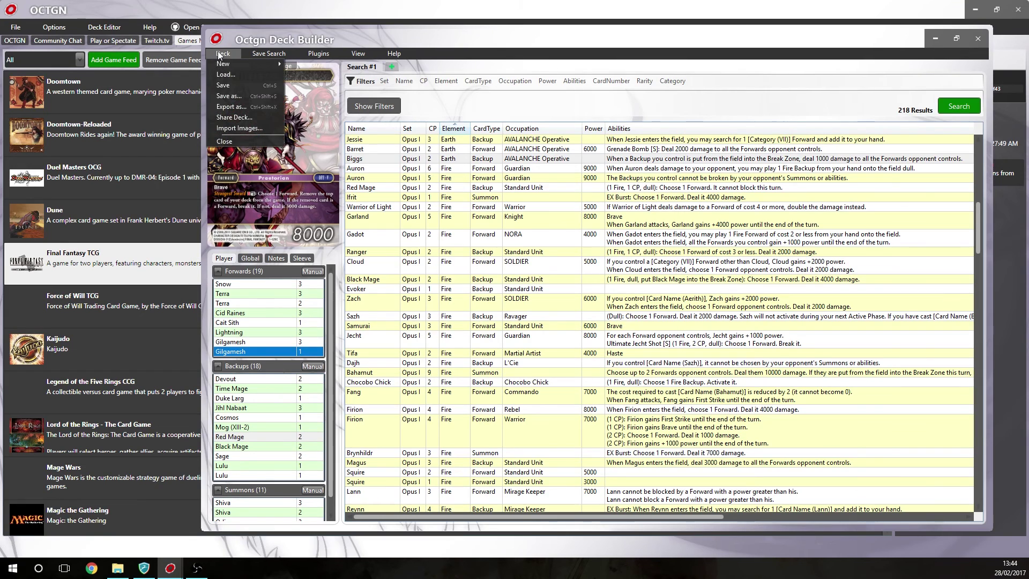
click(237, 85)
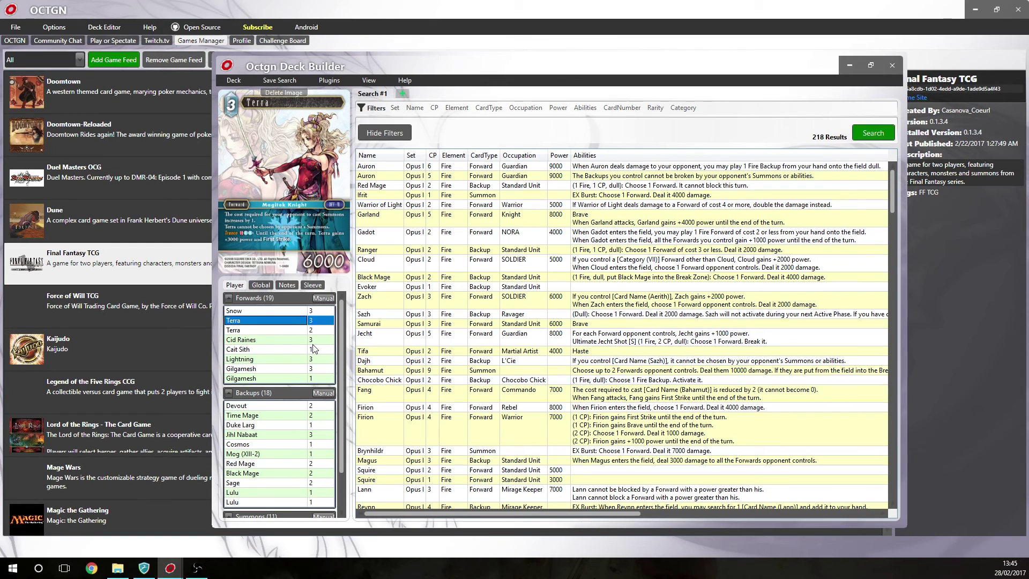
click(239, 80)
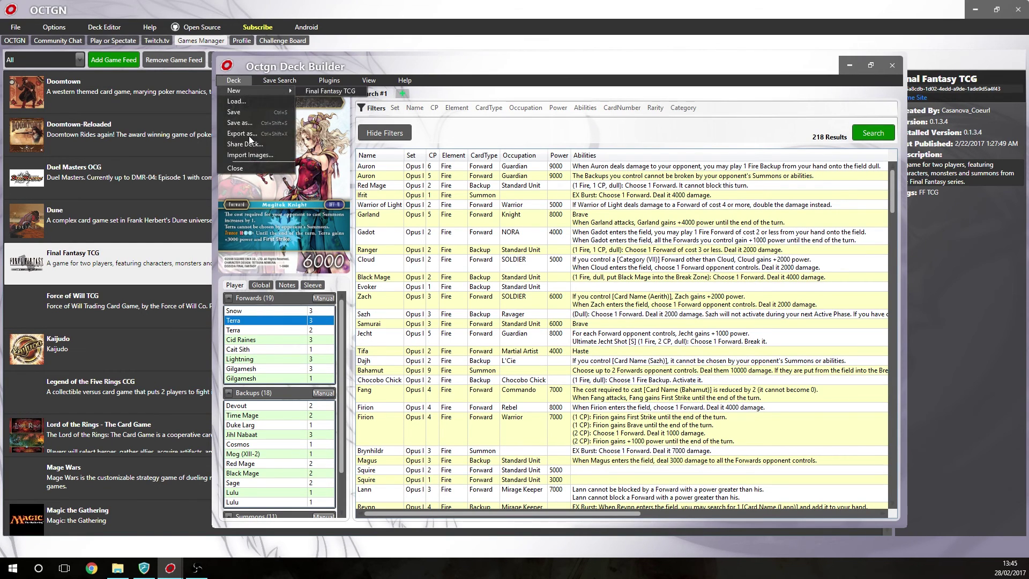
click(263, 115)
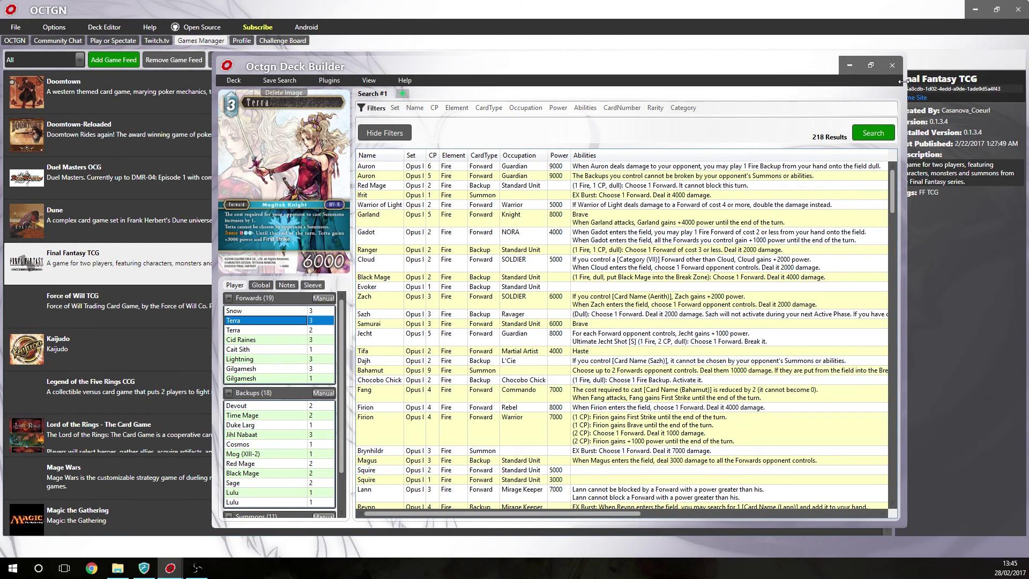
- Close the deck builder and open OCTGN's Play or Spectate game list
click(892, 67)
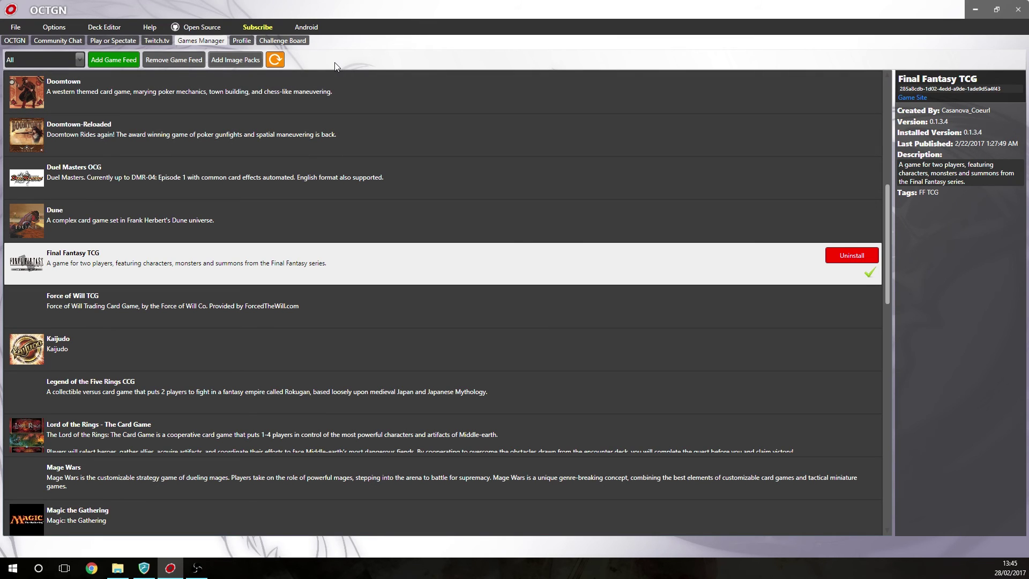
click(105, 41)
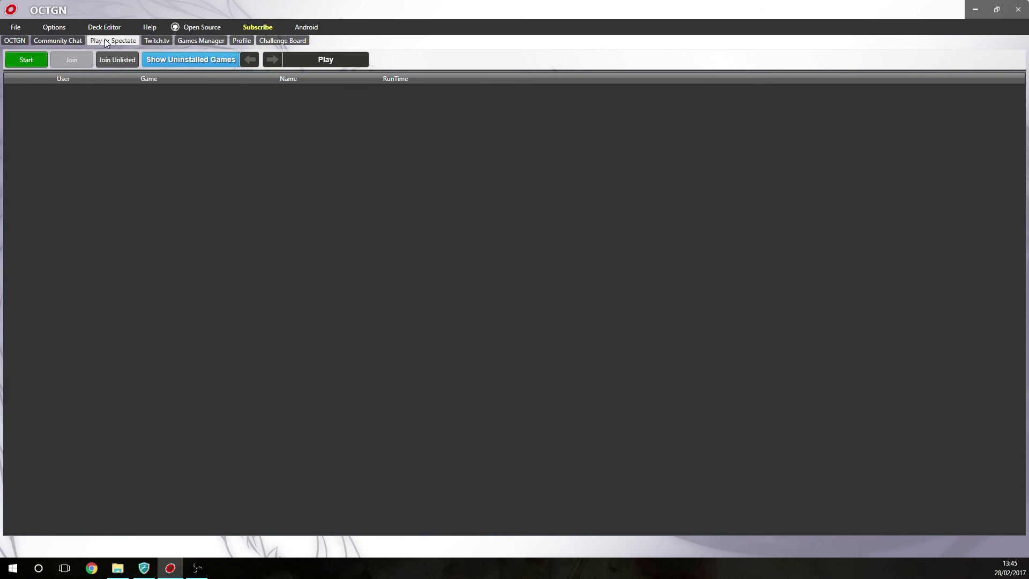